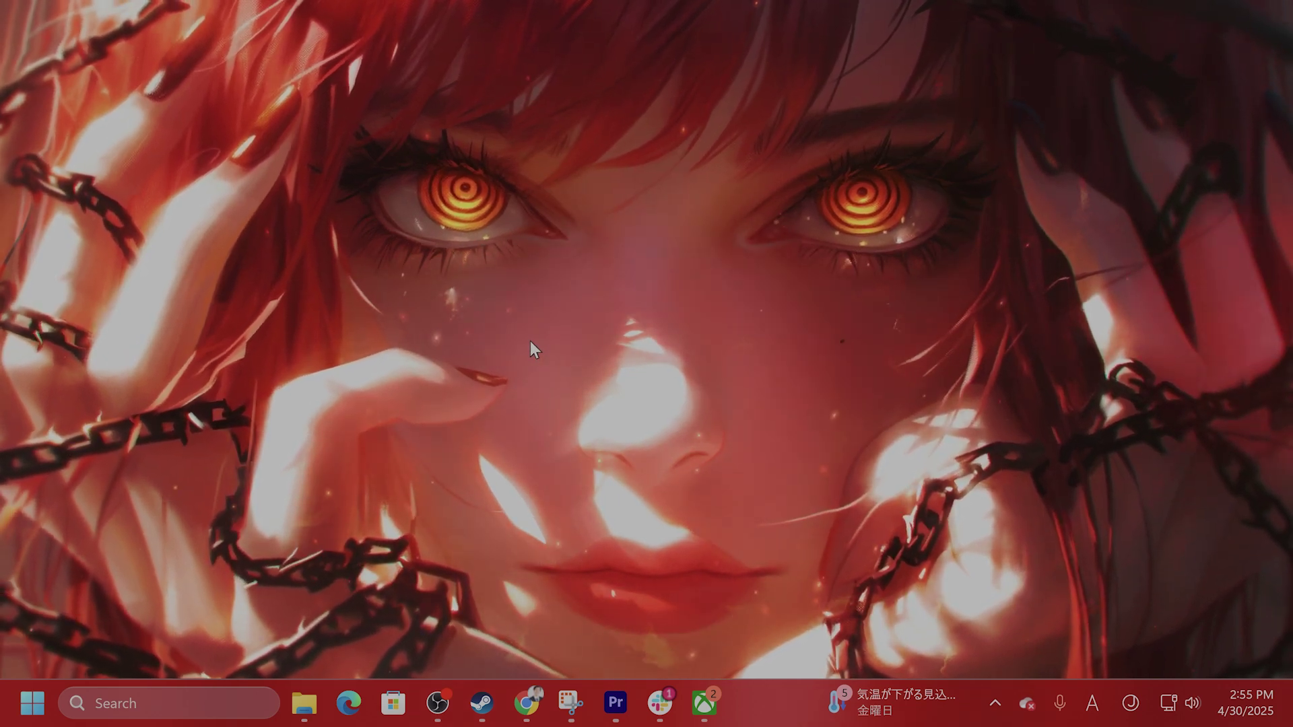
# Bring the DS4Windows Chrome window forward, close its vignette ad, and scroll through the homepage
pyautogui.moveTo(527, 703)
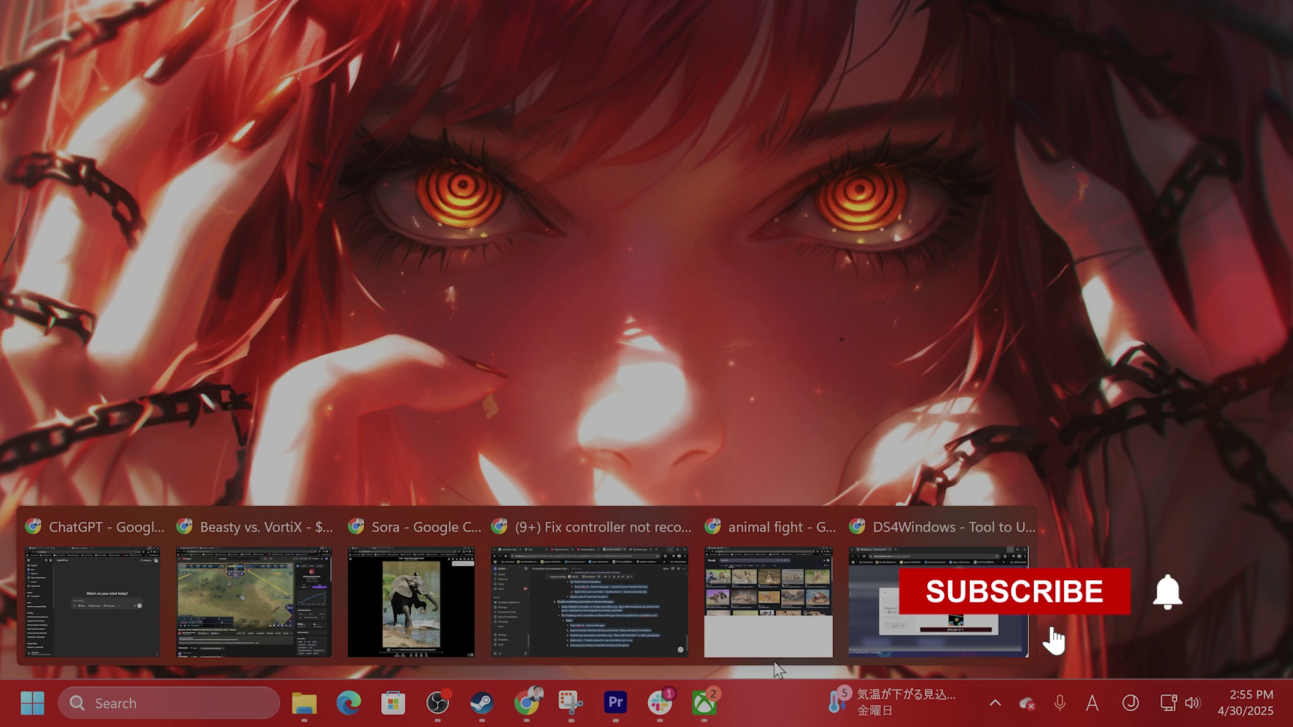
pyautogui.click(943, 636)
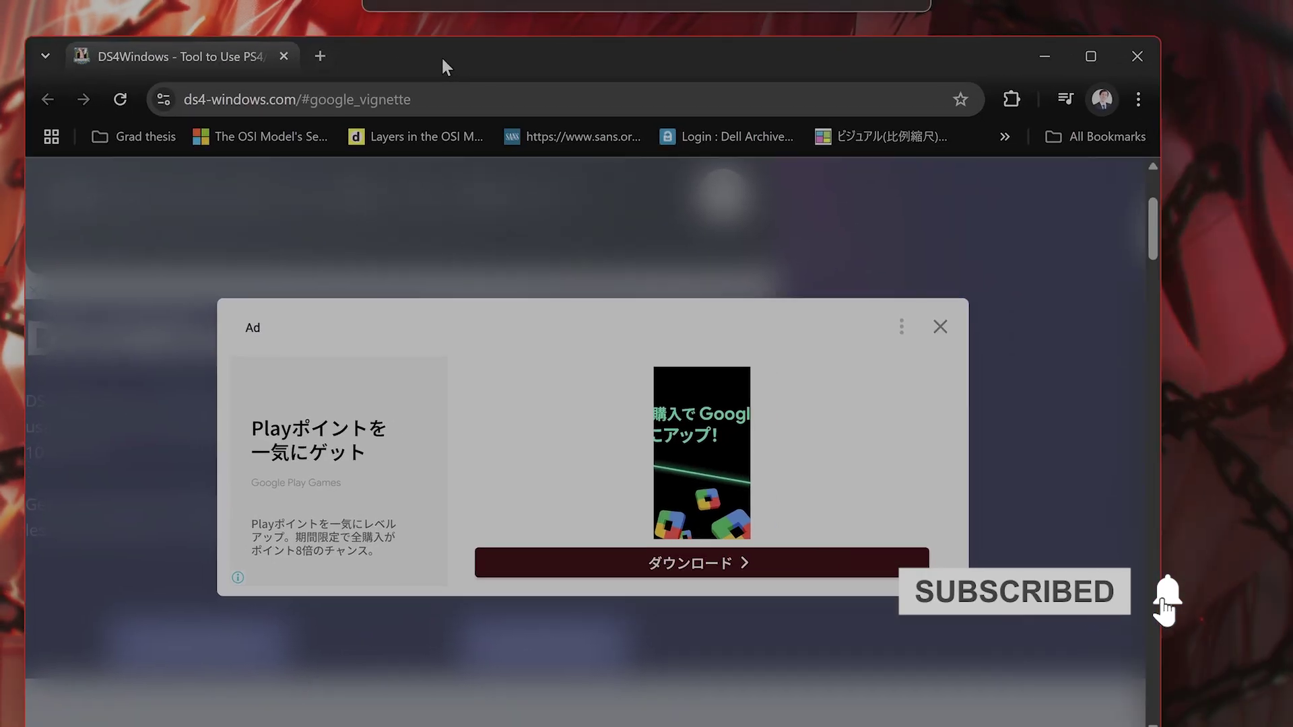
pyautogui.click(939, 327)
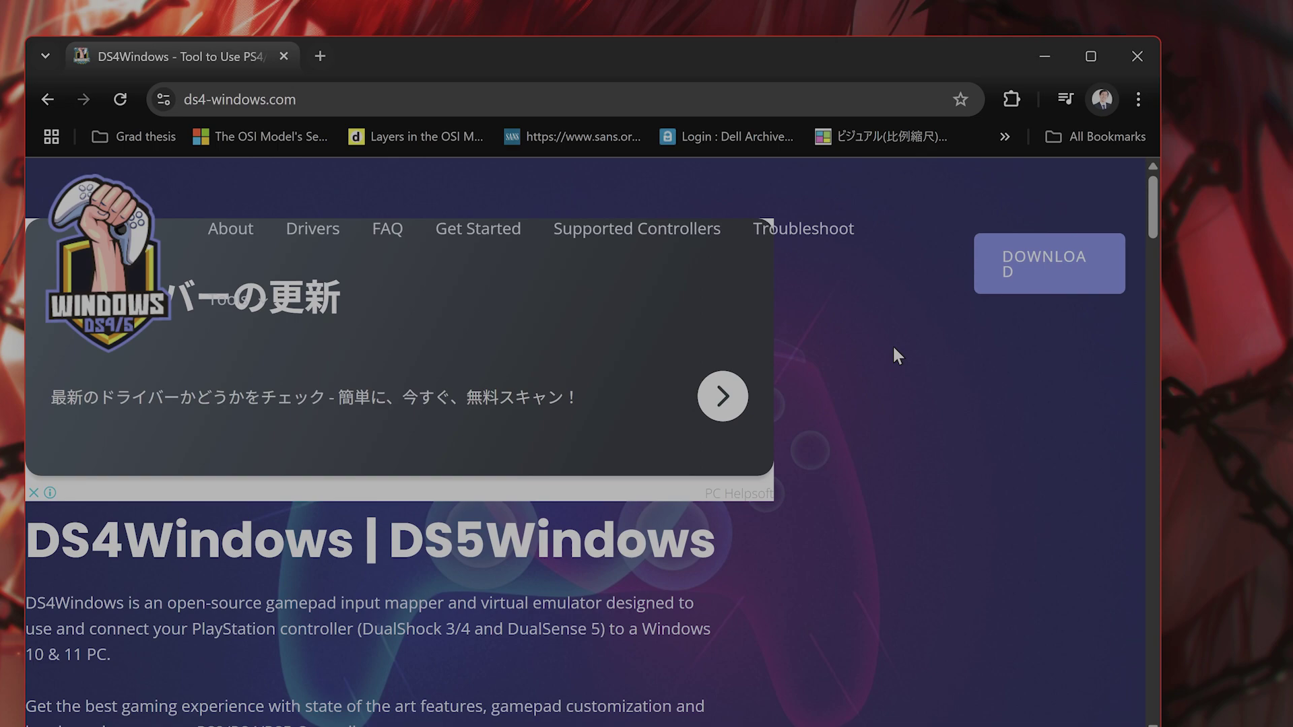
pyautogui.scroll(-12, 891, 345)
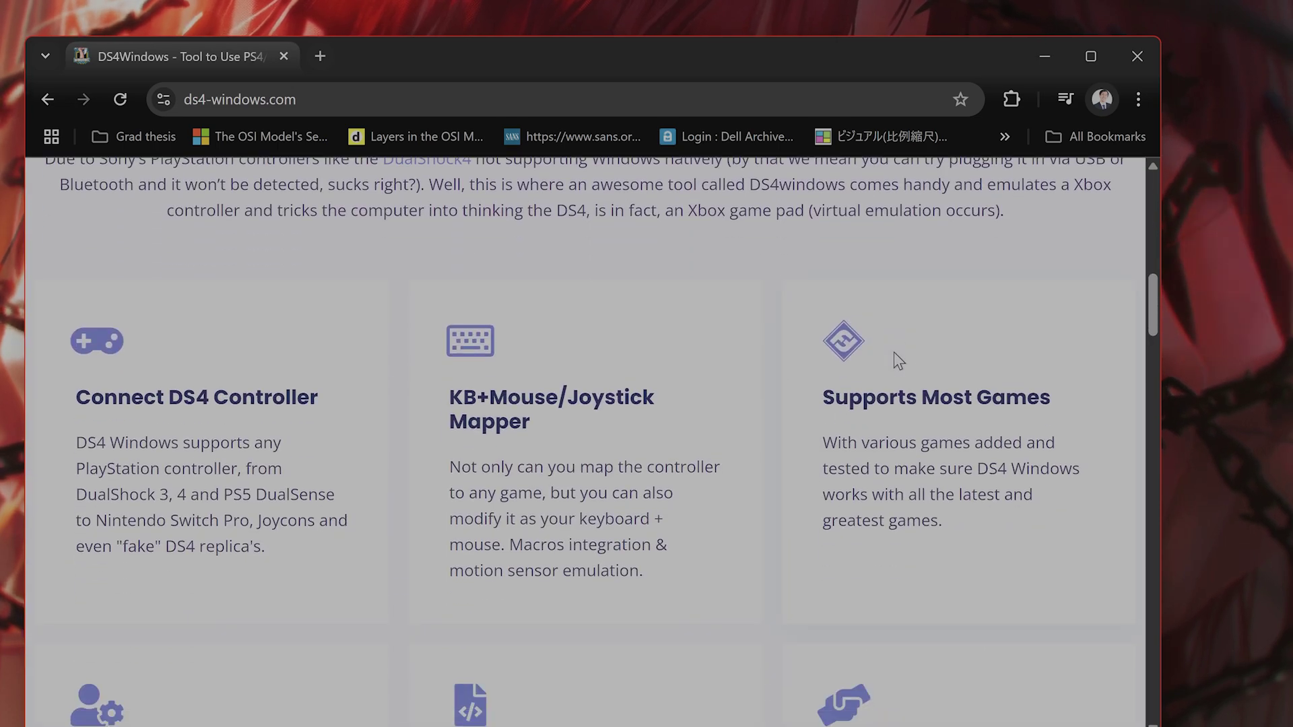
pyautogui.scroll(12, 894, 352)
pyautogui.scroll(-7, 929, 344)
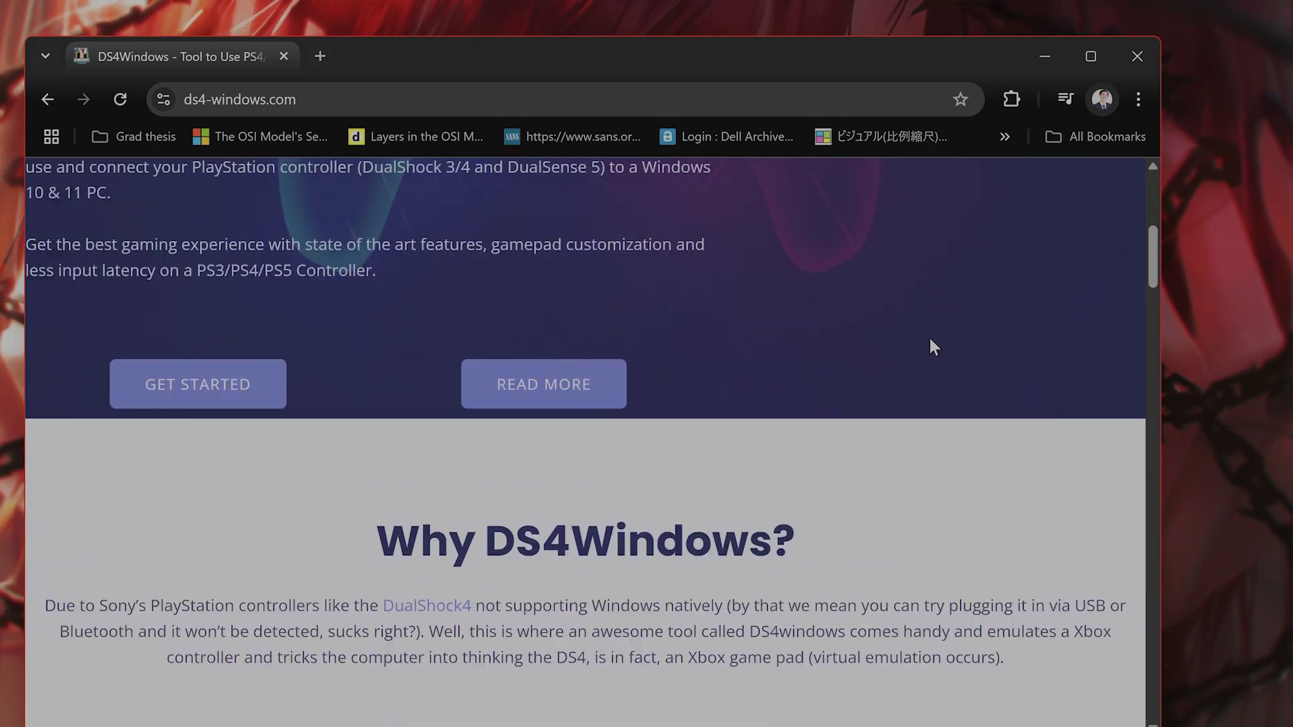
pyautogui.scroll(4, 929, 343)
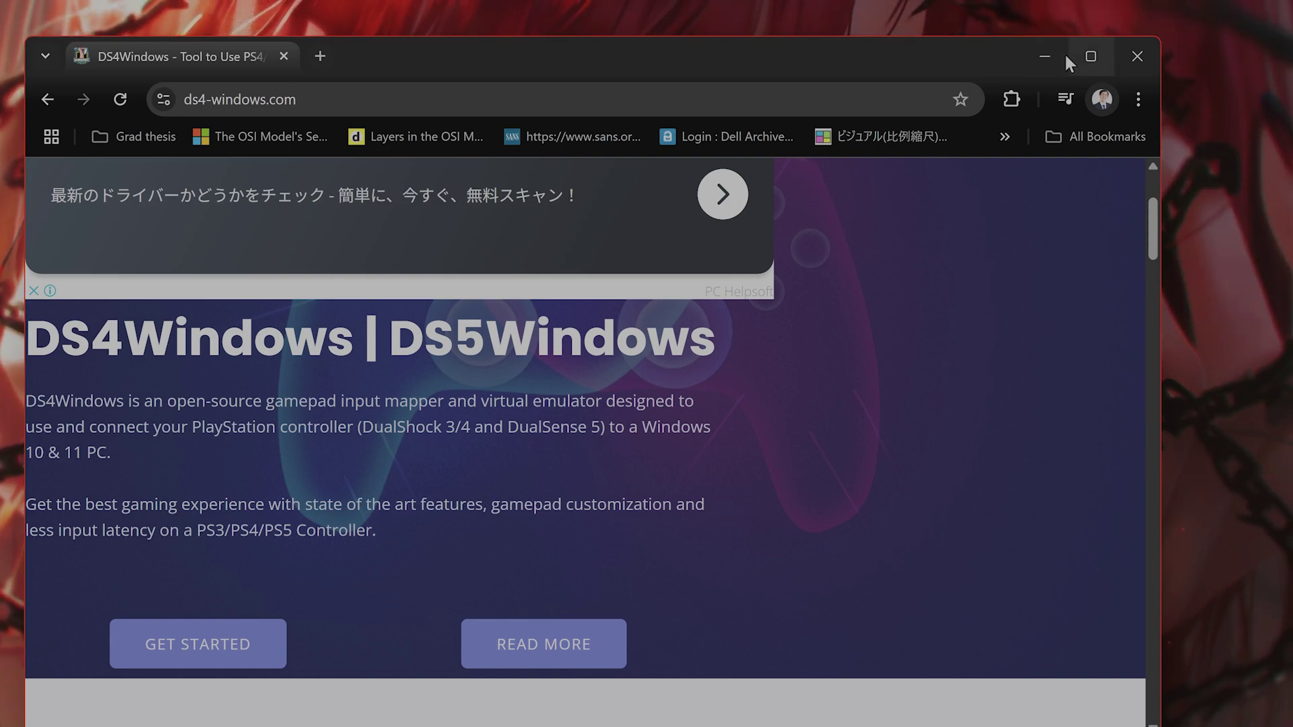
# Switch from Chrome to Steam and open System Shock's properties
pyautogui.click(1045, 57)
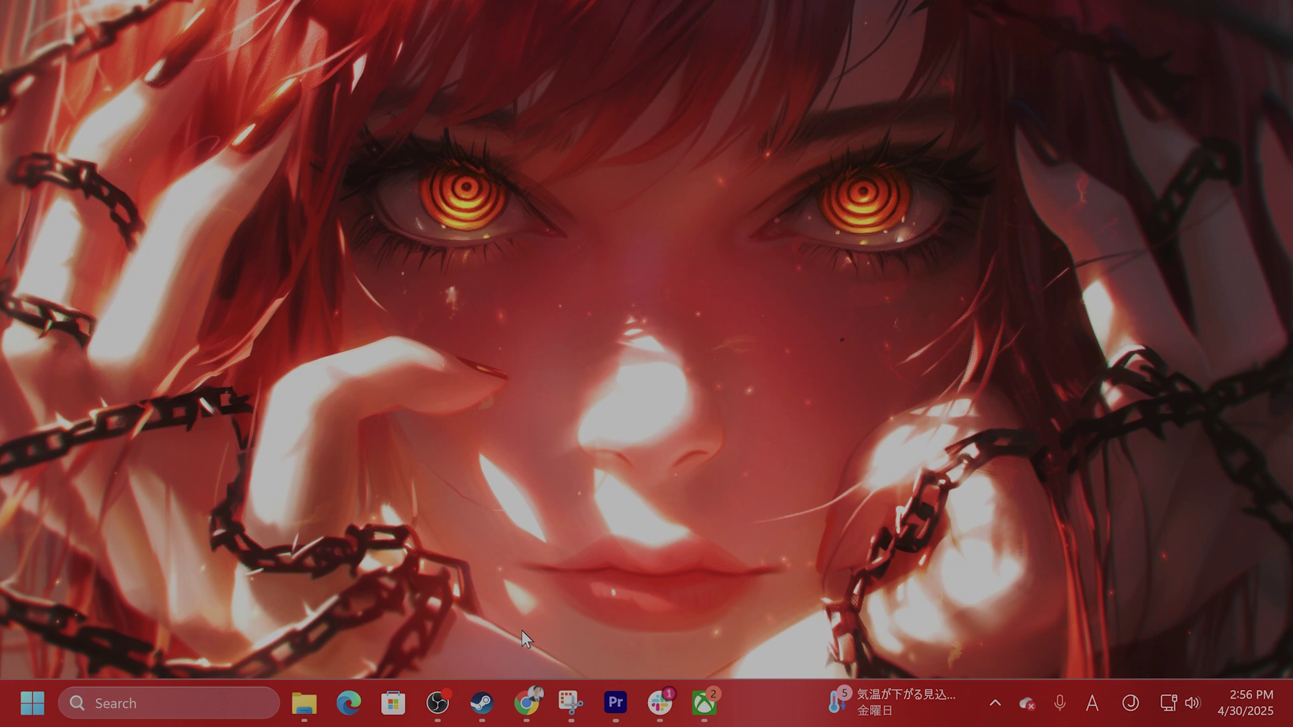
pyautogui.click(482, 704)
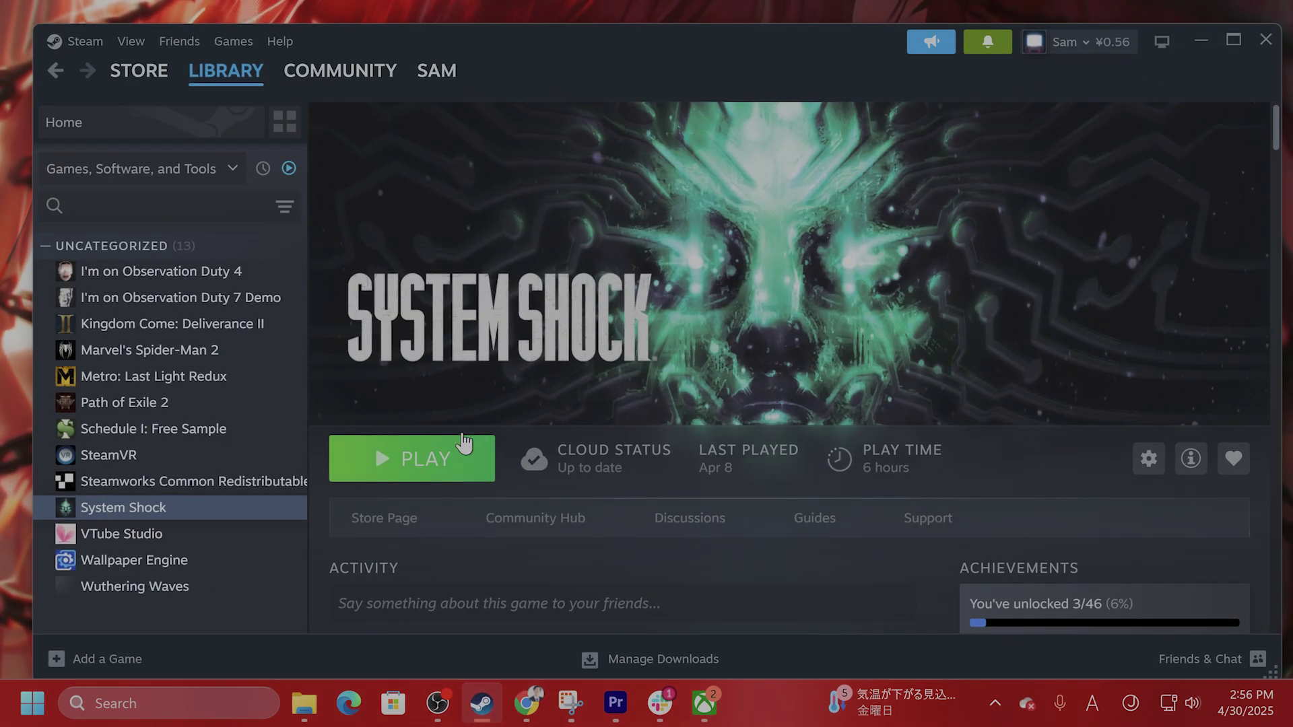
pyautogui.rightClick(191, 510)
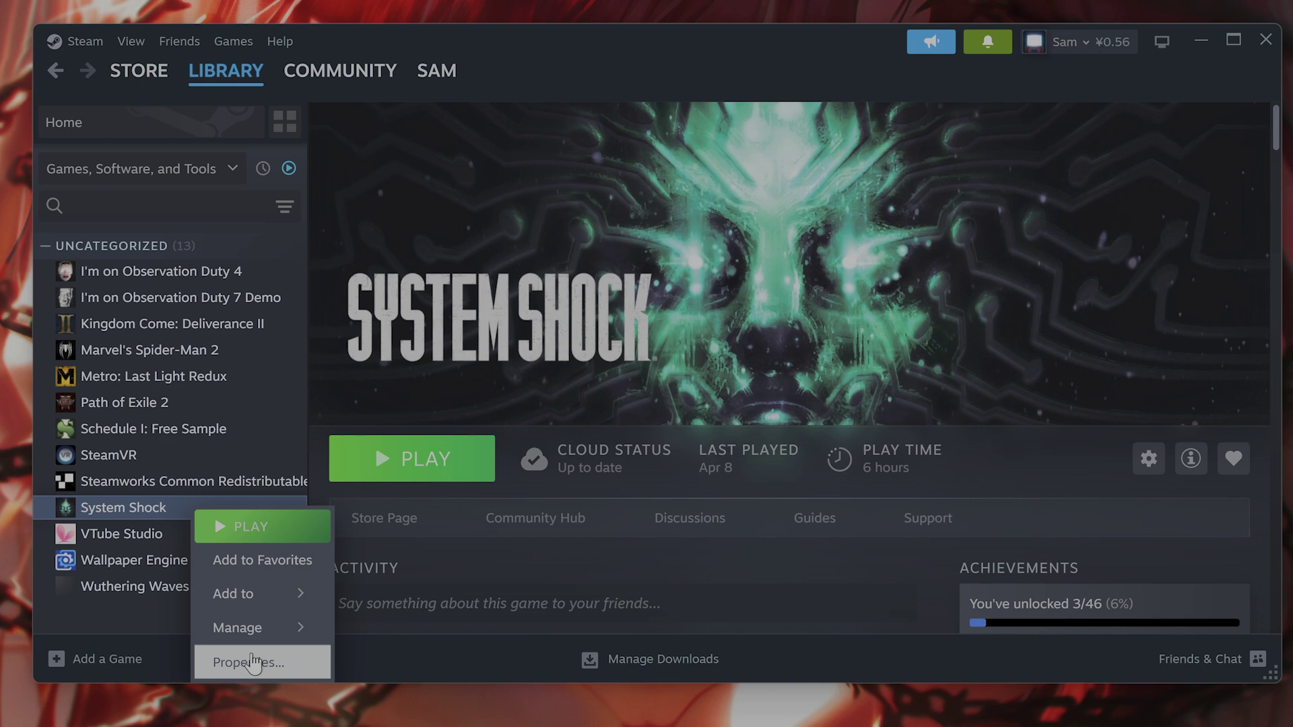
pyautogui.click(253, 662)
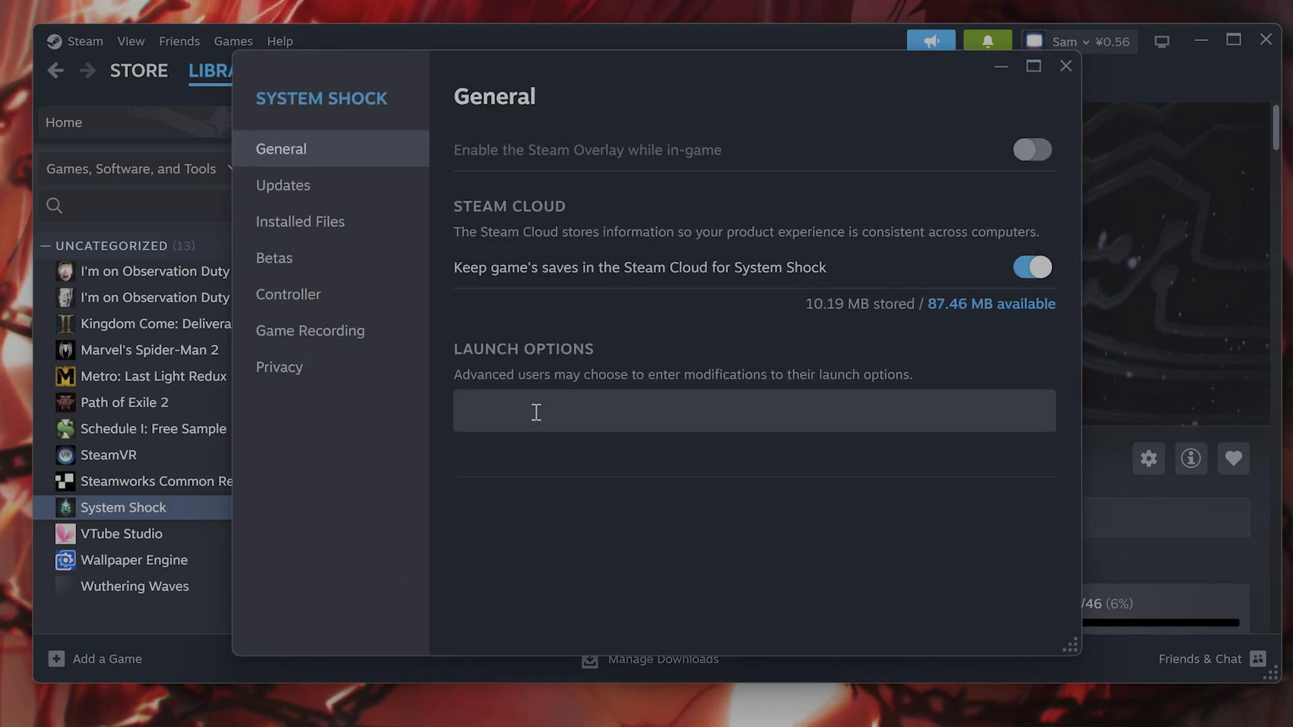
# Review System Shock's Steam Input override, keeping Use default settings, and close the properties
pyautogui.click(337, 304)
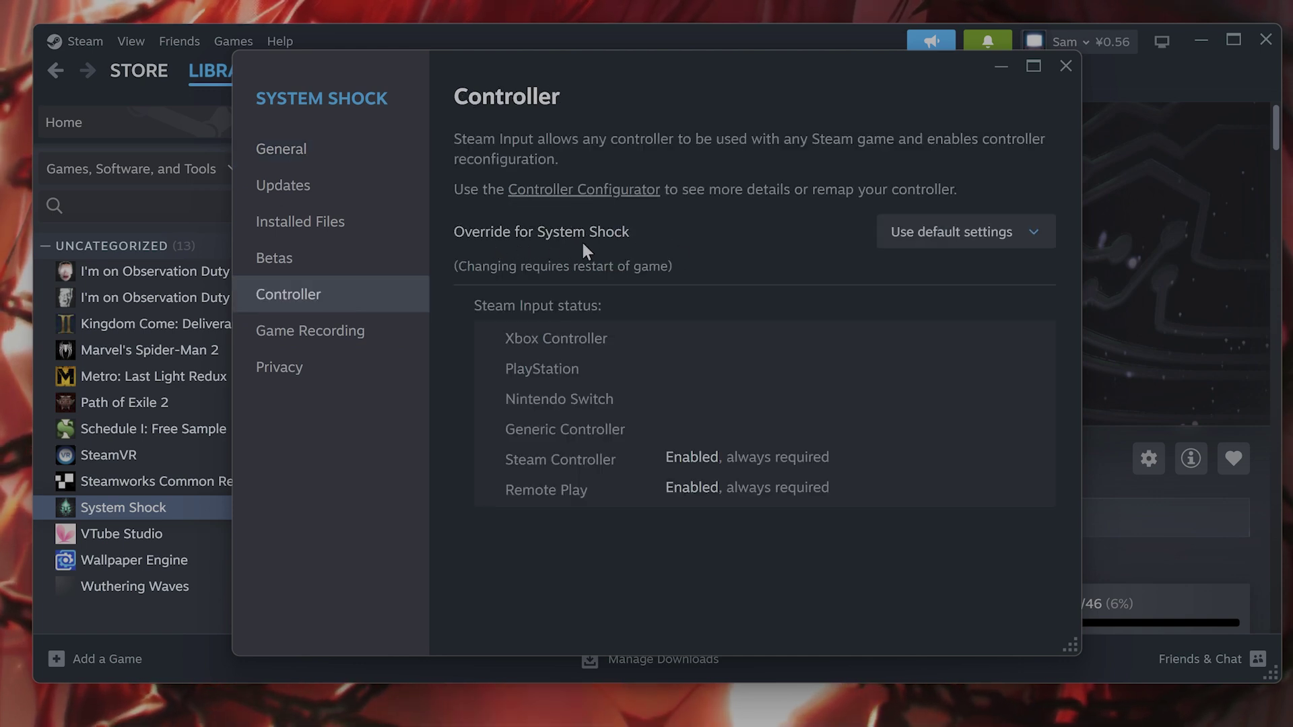
pyautogui.click(949, 242)
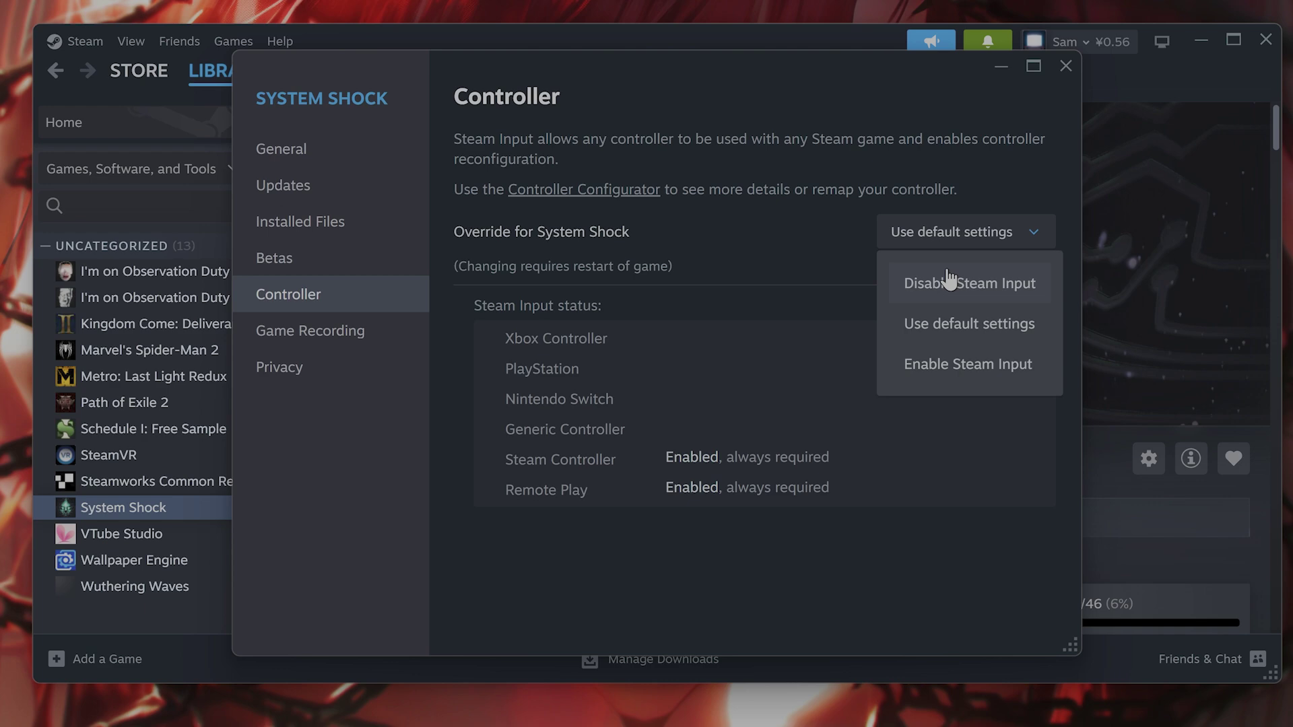
pyautogui.click(815, 219)
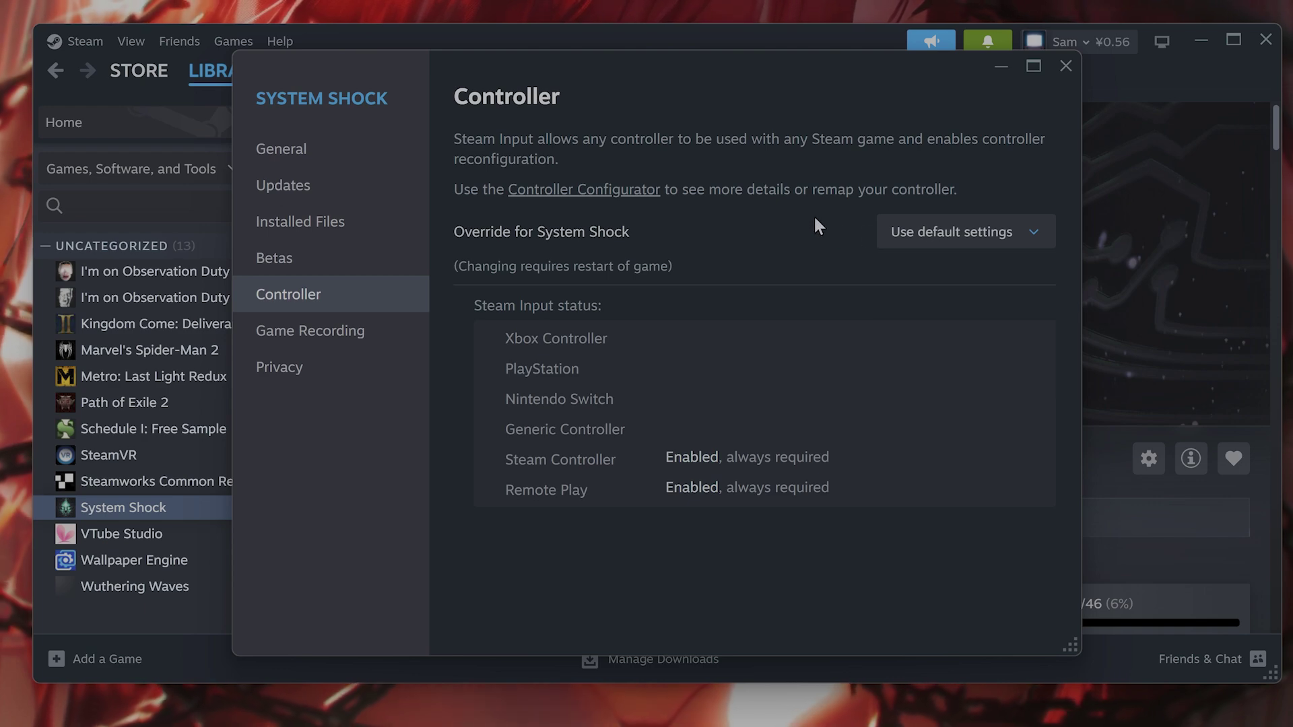
pyautogui.click(1057, 67)
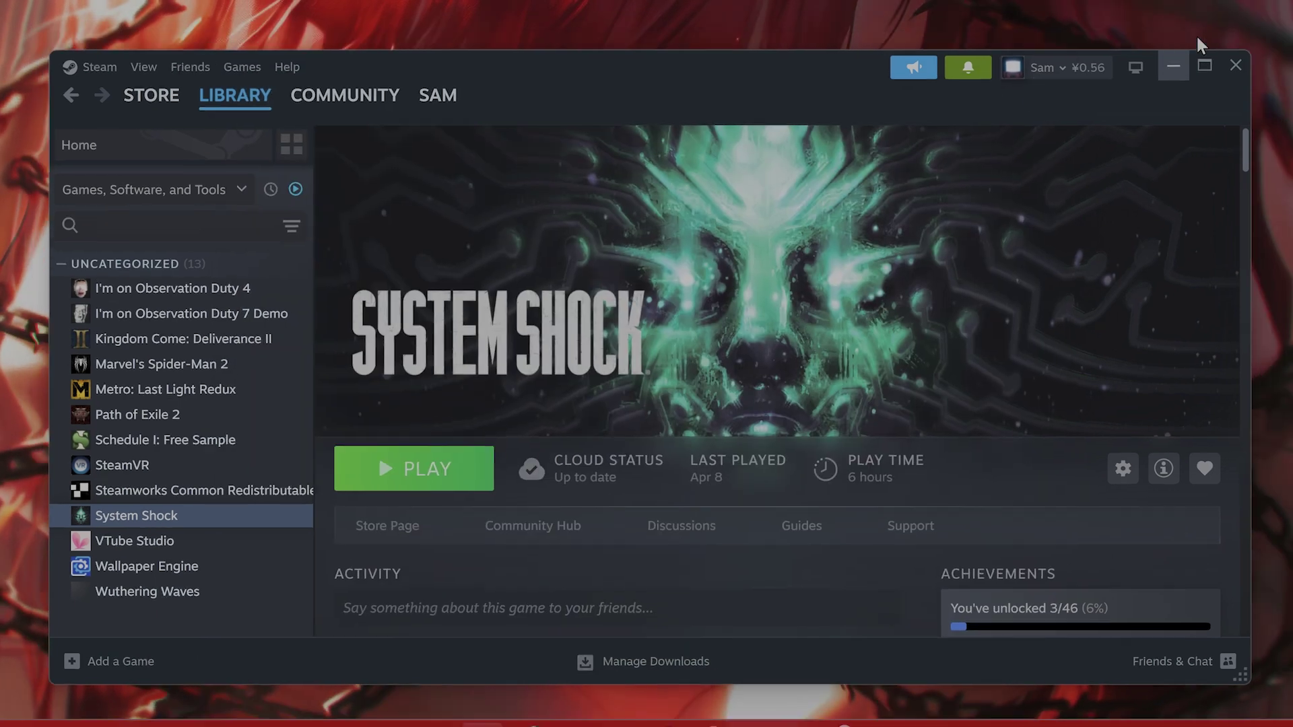
# Minimize Steam to return to the bare Windows desktop
pyautogui.click(1200, 40)
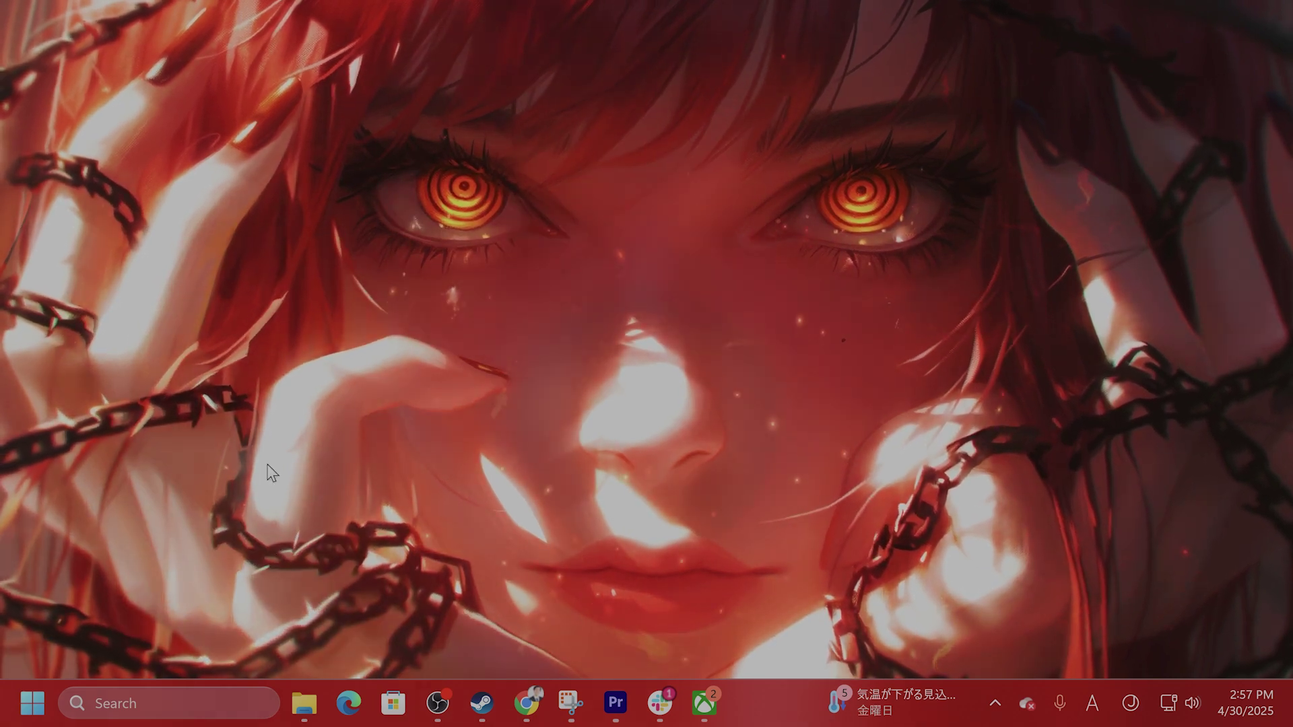
# Launch Control Panel via search and open the Sound settings under Hardware and Sound
pyautogui.click(140, 703)
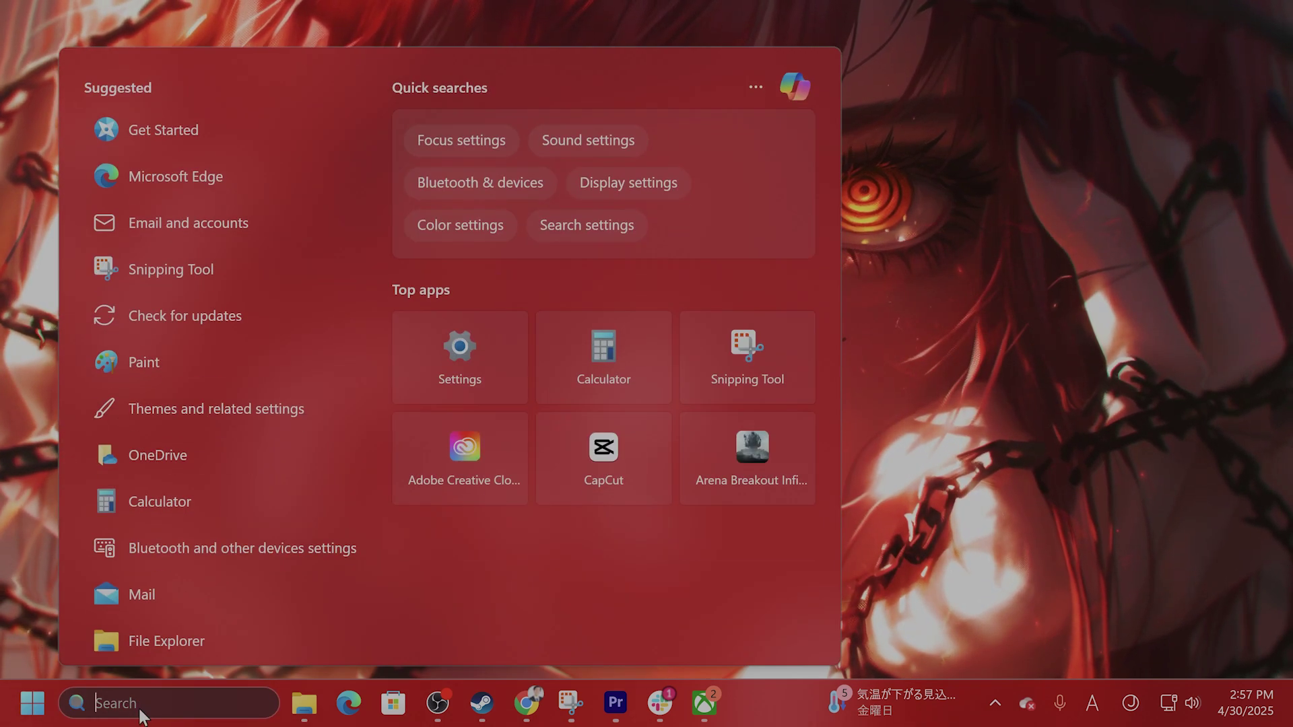
pyautogui.write('control')
pyautogui.press('Return')
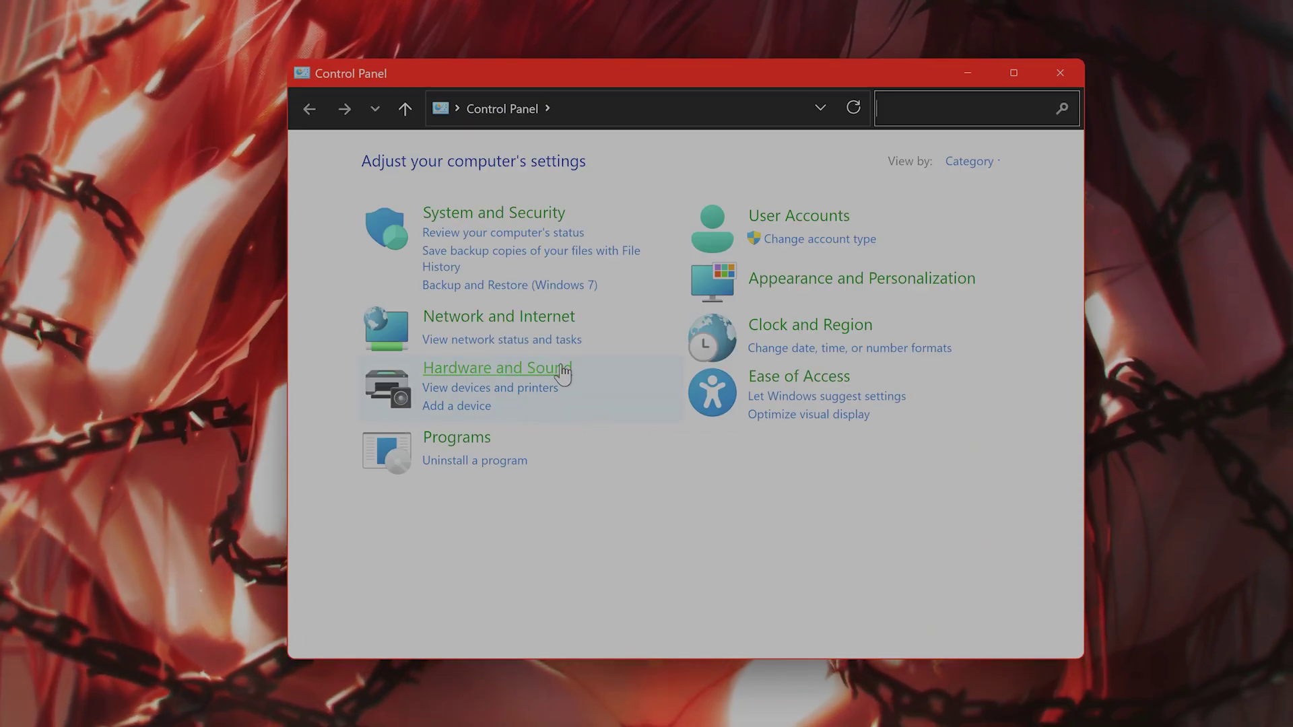
pyautogui.click(567, 370)
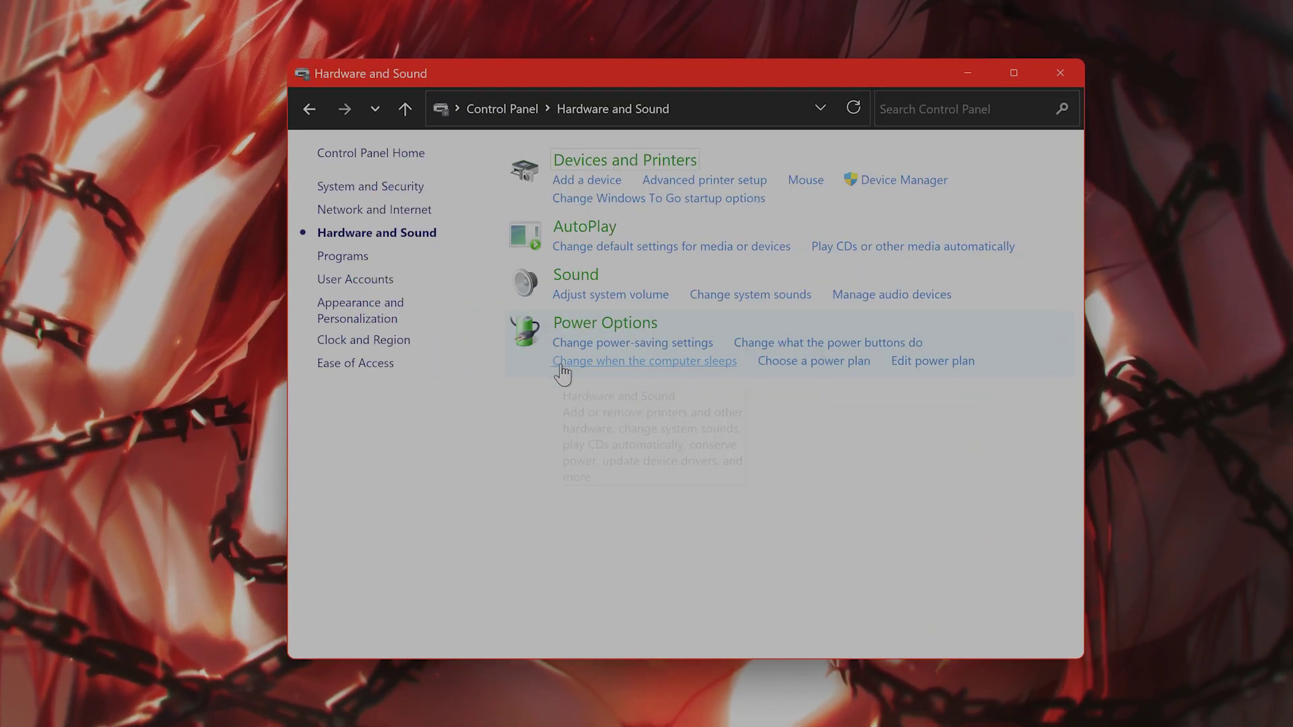
pyautogui.click(592, 276)
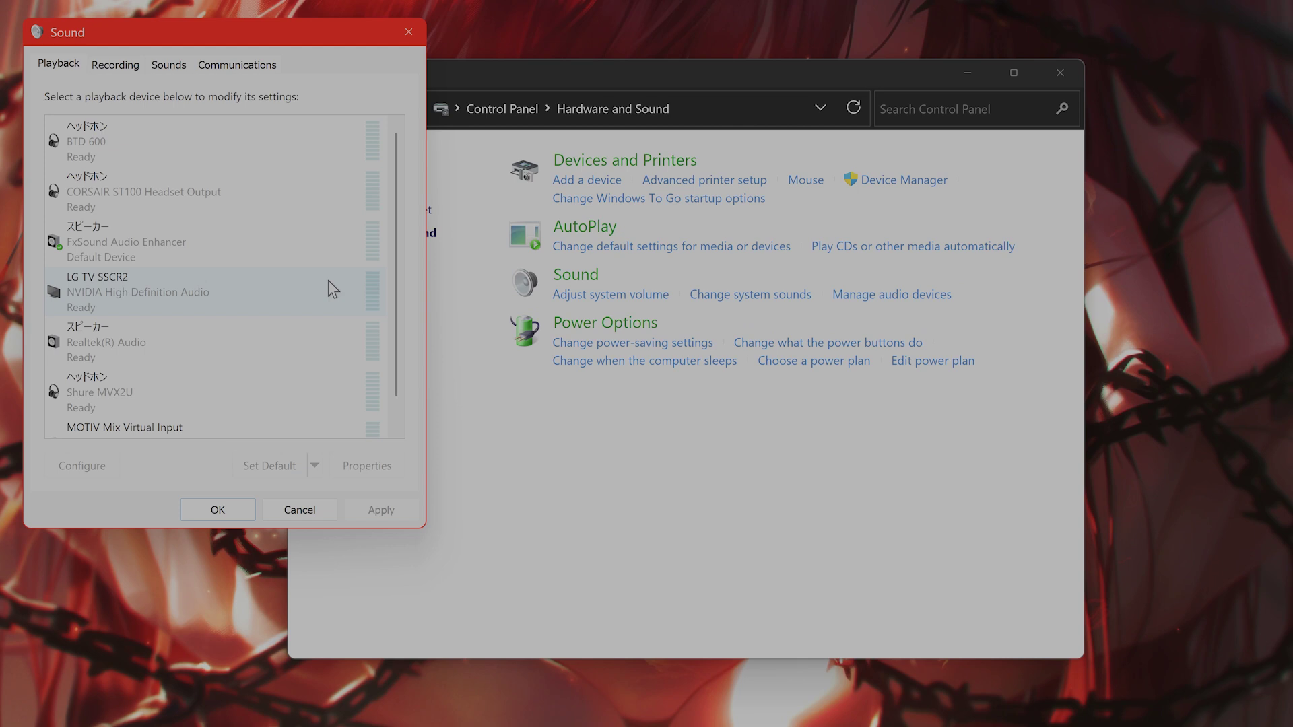
# Inspect the Shure MVX2U playback device's options without changing anything
pyautogui.scroll(-1, 269, 310)
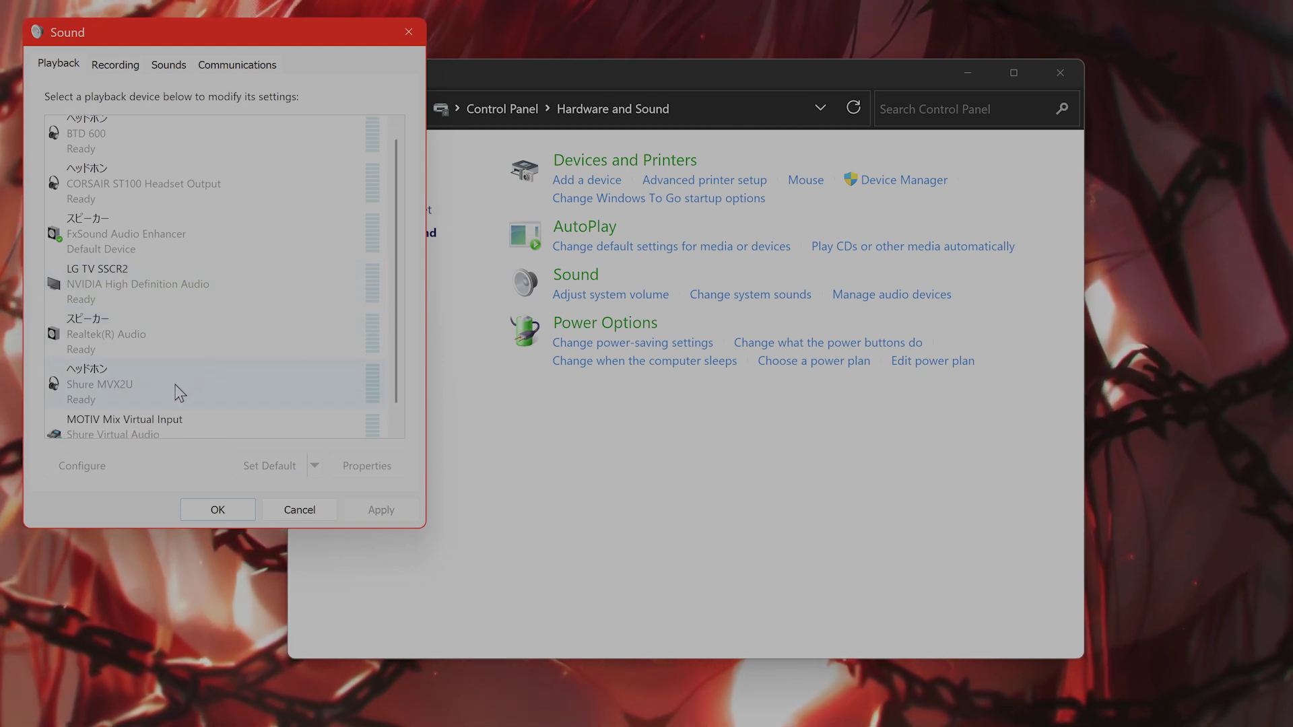
pyautogui.rightClick(145, 383)
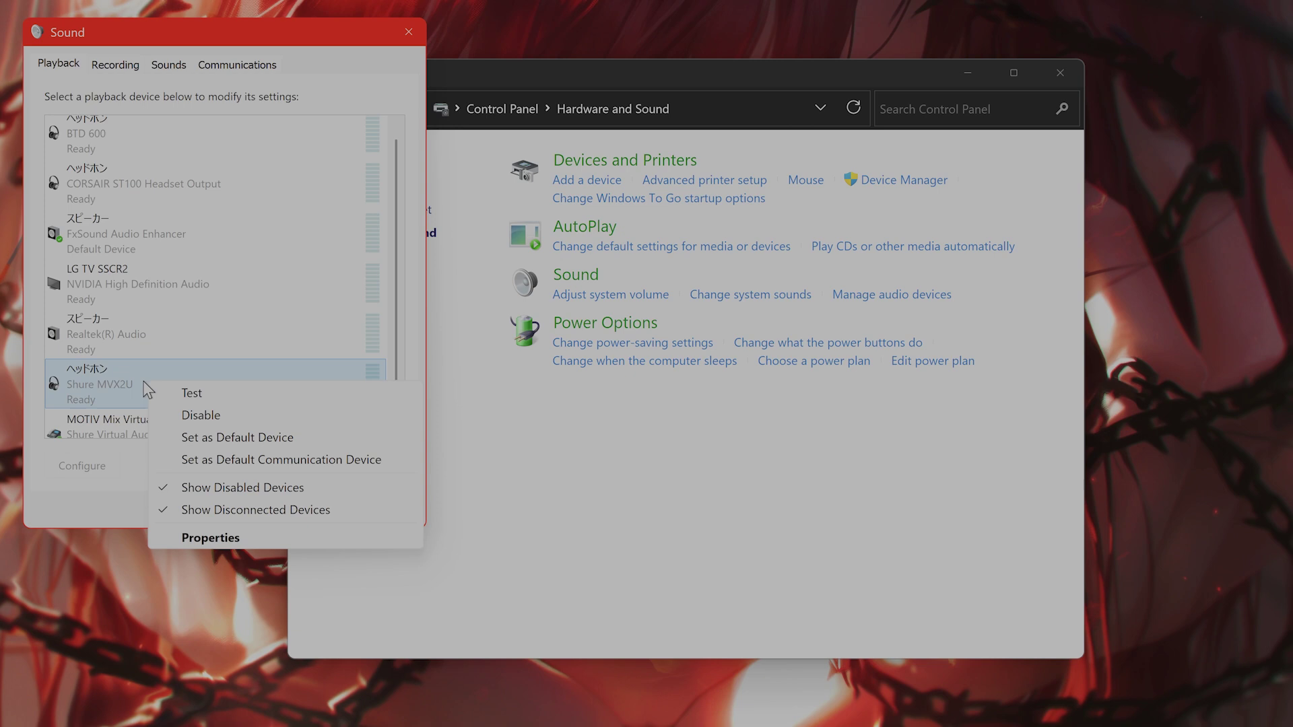
pyautogui.click(272, 377)
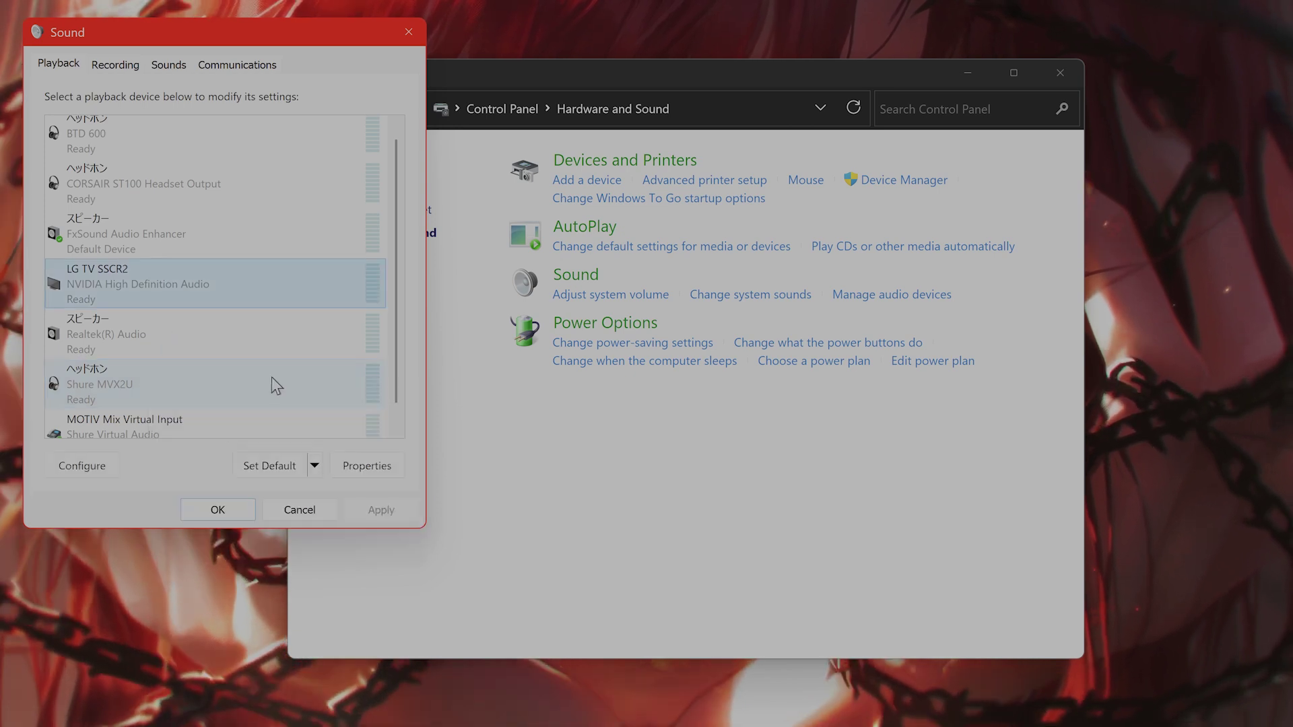
pyautogui.rightClick(252, 380)
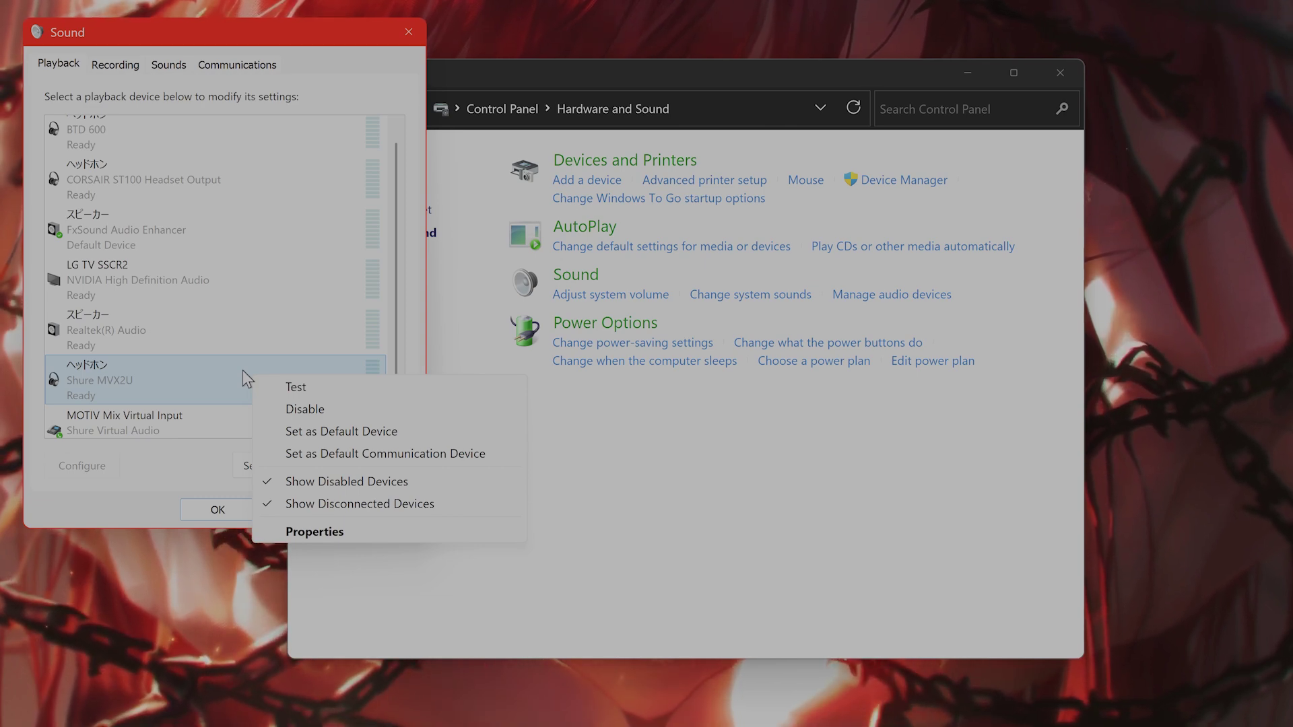
pyautogui.click(361, 57)
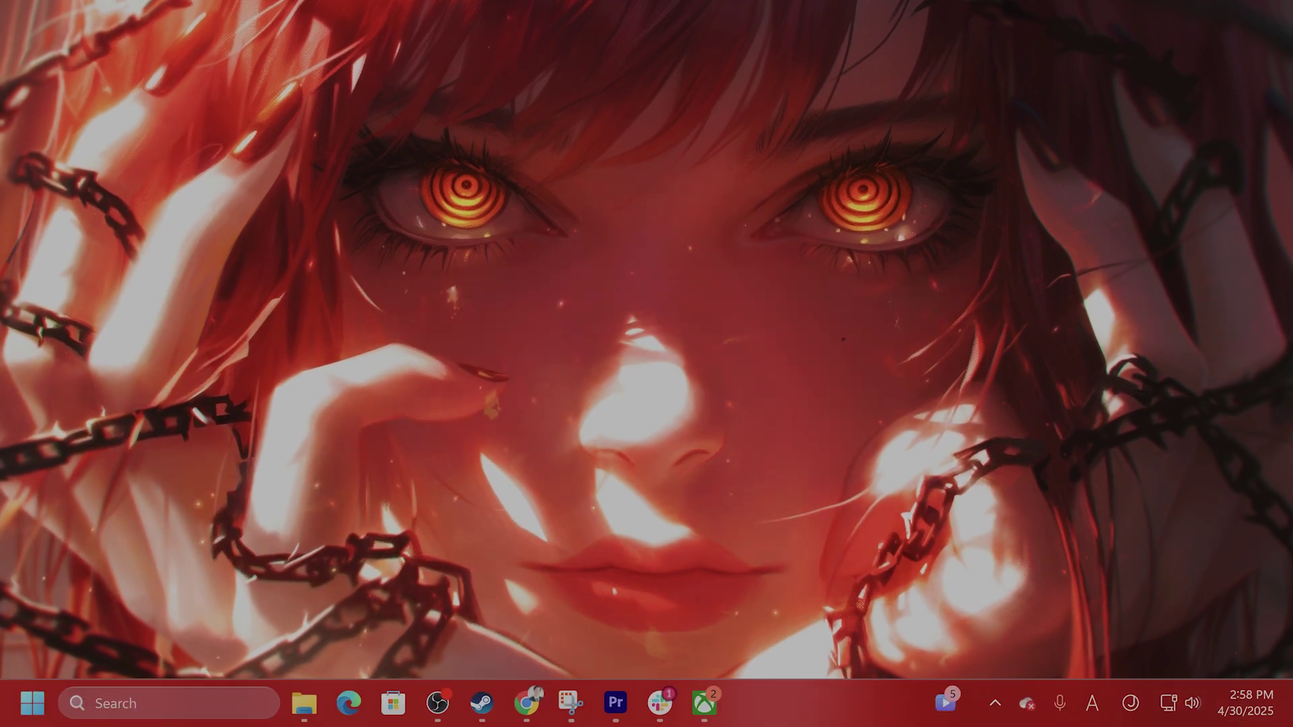
pyautogui.click(221, 707)
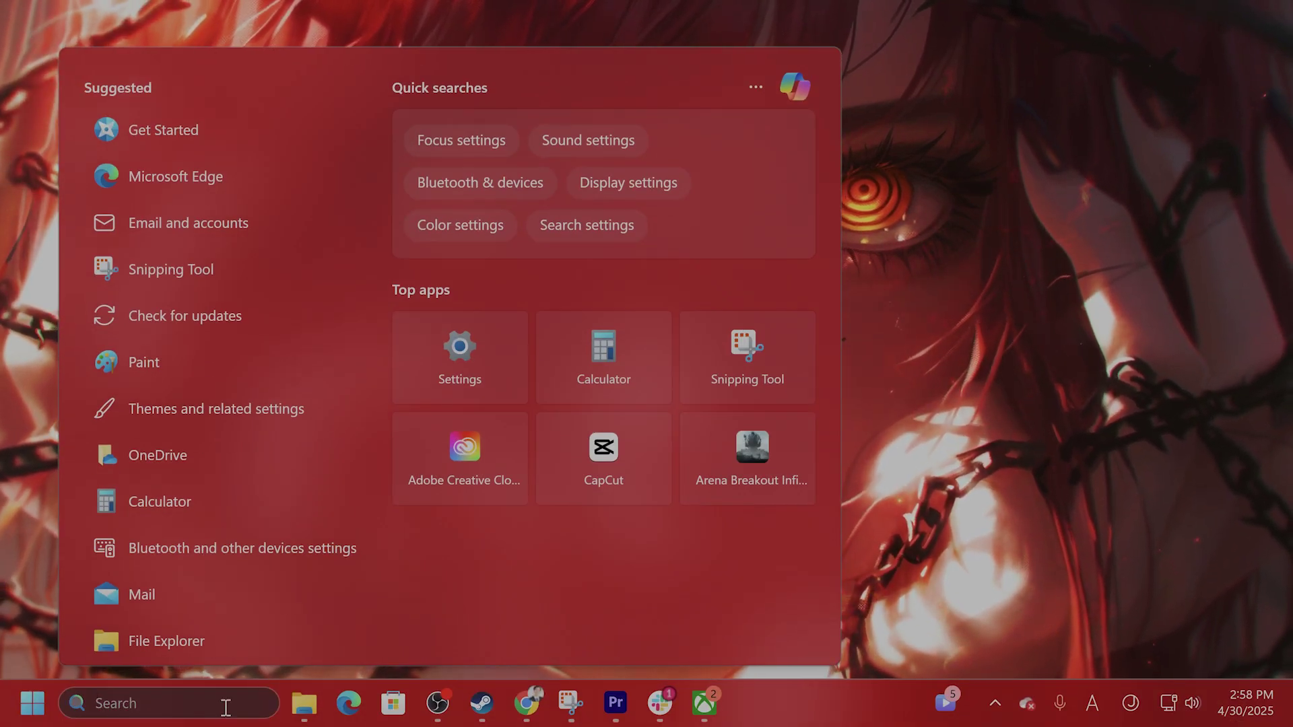
pyautogui.write('jk')
pyautogui.press('BackSpace')
pyautogui.press('BackSpace')
pyautogui.write('micros')
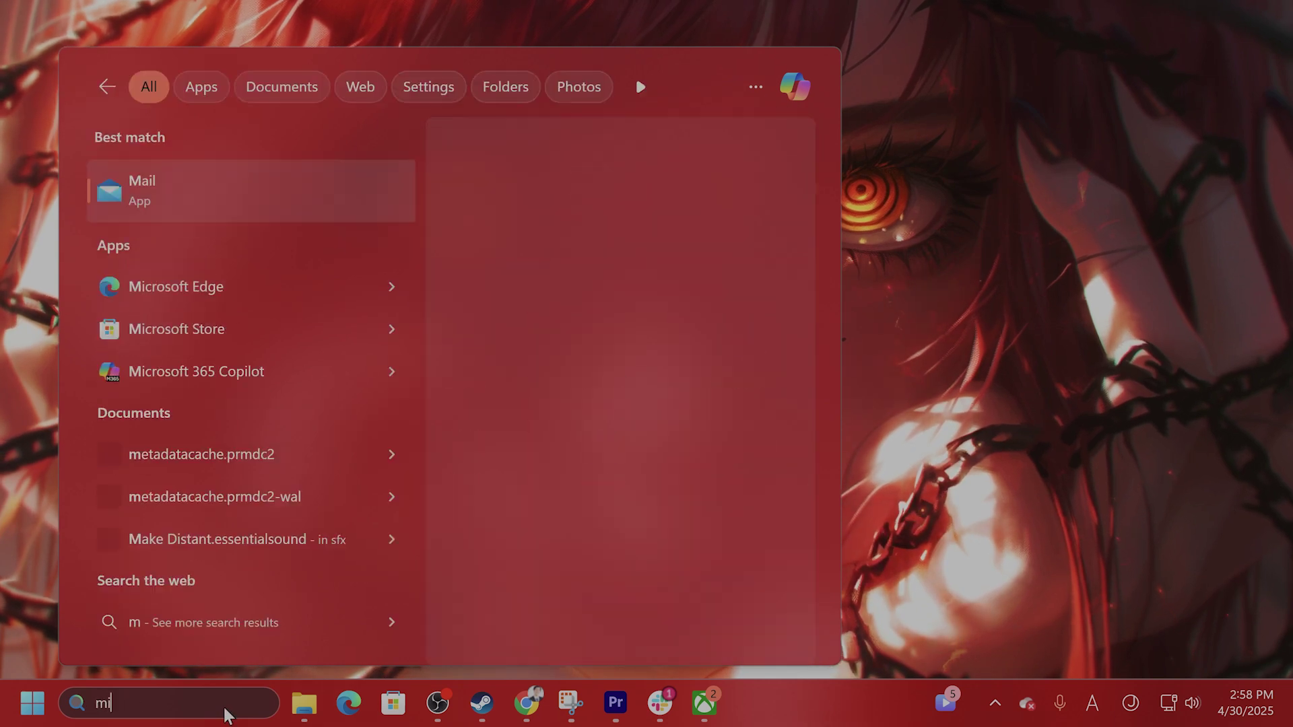
pyautogui.write('oft store')
pyautogui.press('Return')
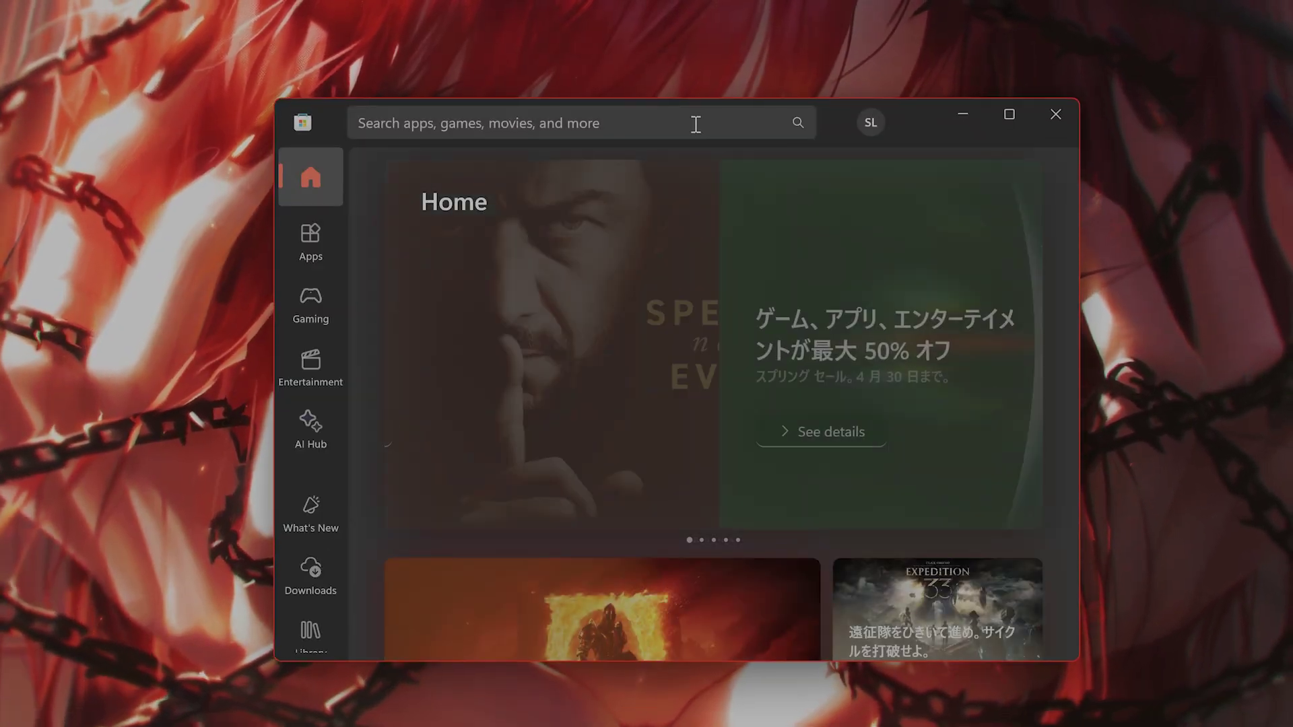
pyautogui.click(676, 125)
pyautogui.write('xb')
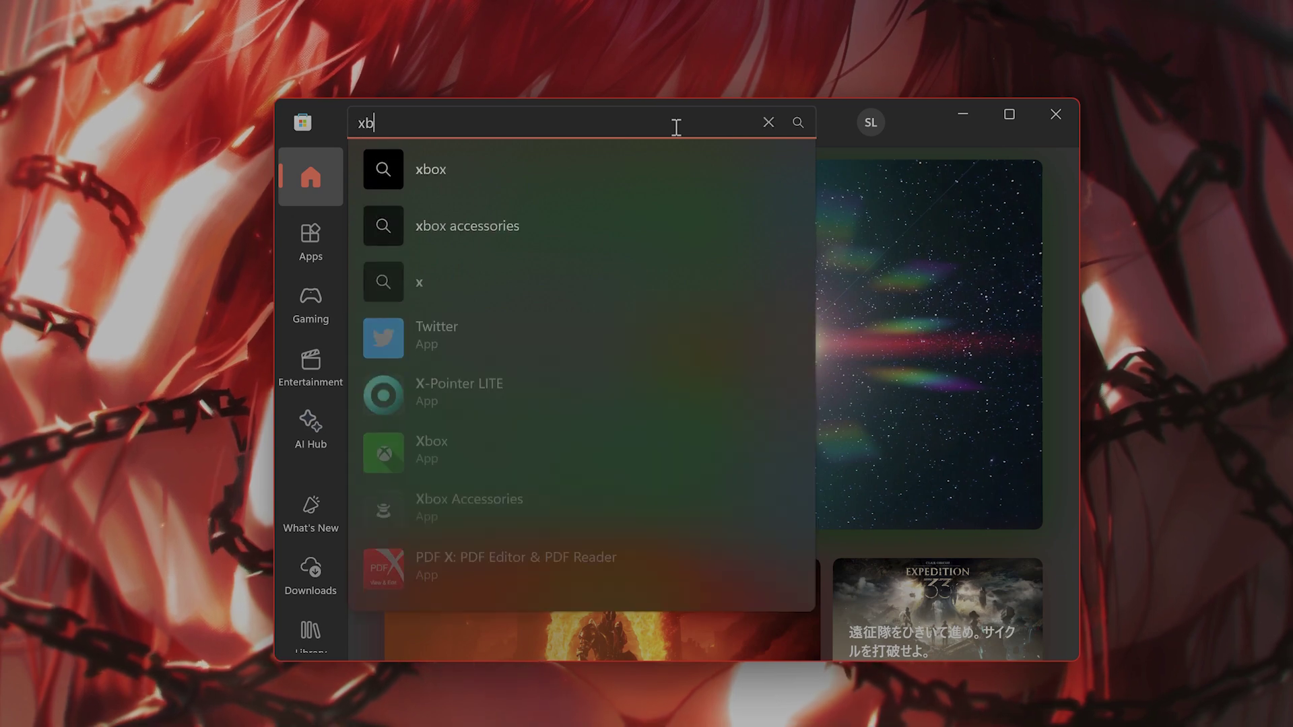
pyautogui.write('ox acce')
pyautogui.click(774, 286)
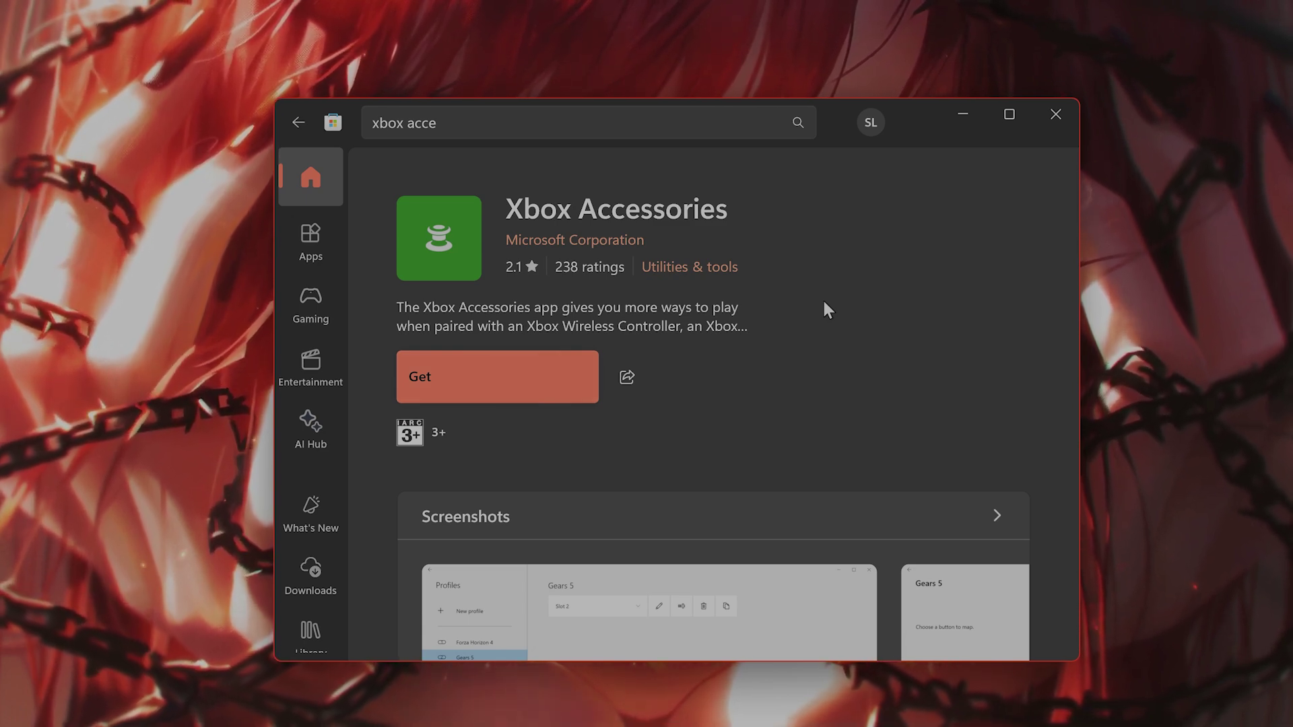
pyautogui.hotkey('ctrl', 'e')
pyautogui.press('BackSpace')
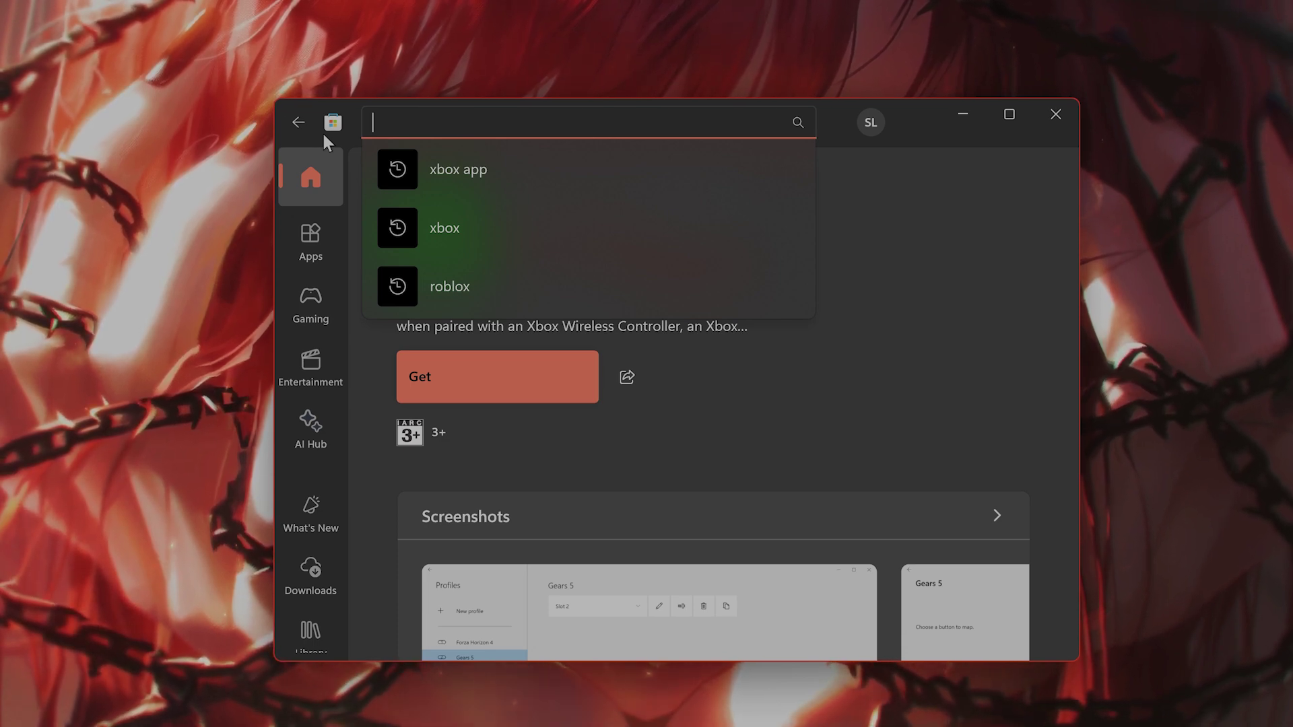
# Close Microsoft Store and launch Device Manager through Windows search
pyautogui.click(1055, 114)
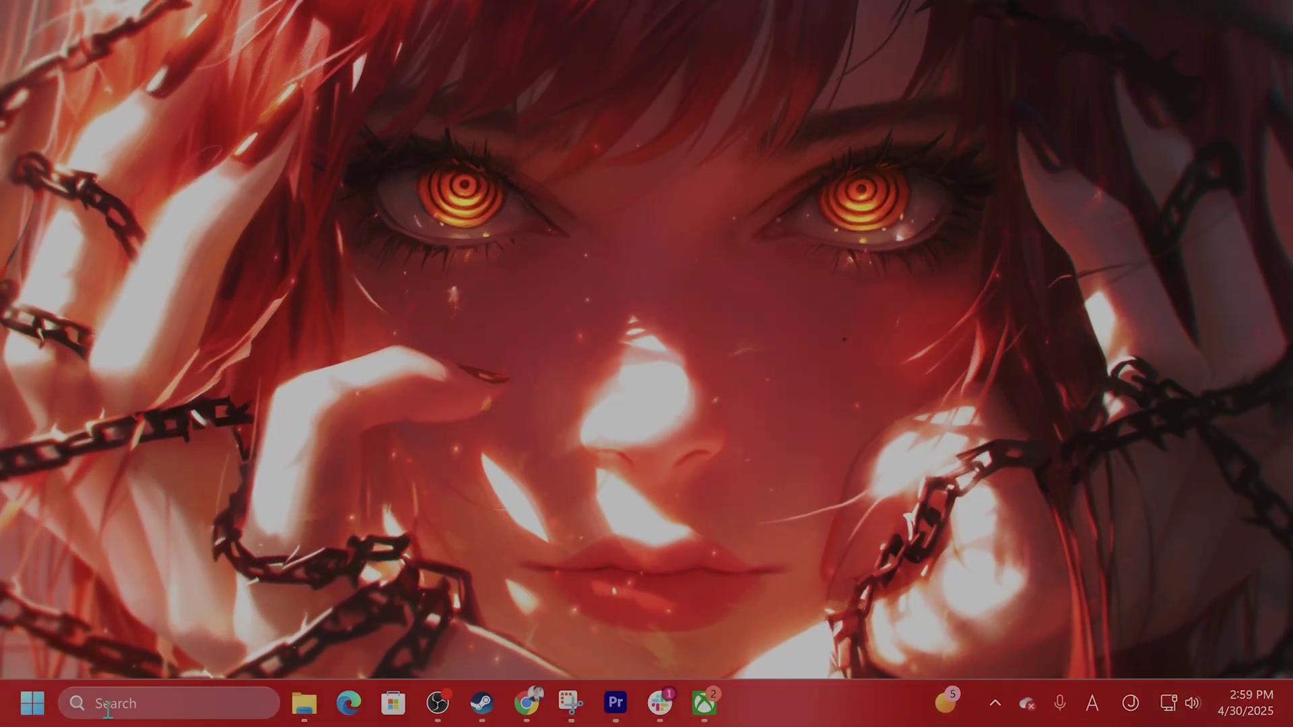
pyautogui.click(109, 705)
pyautogui.write('device manager')
pyautogui.press('Return')
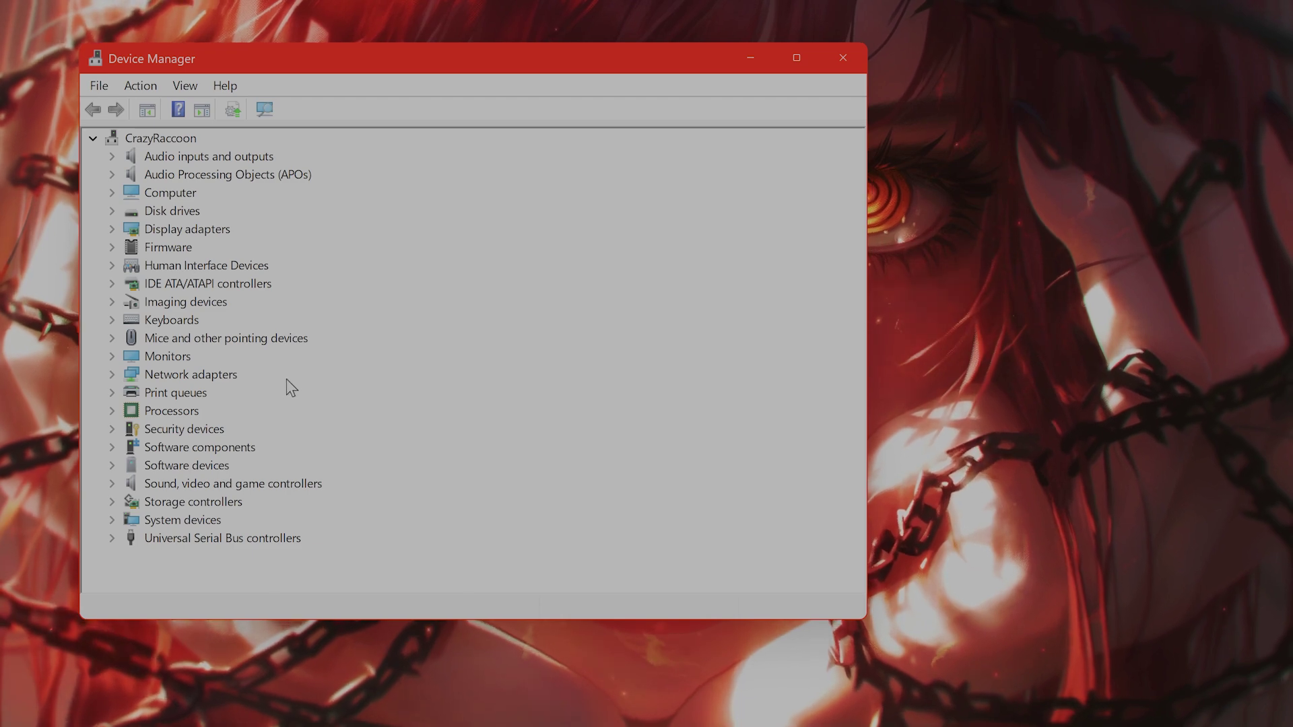
# Select a USB Input Device entry under Human Interface Devices and browse the list
pyautogui.click(224, 338)
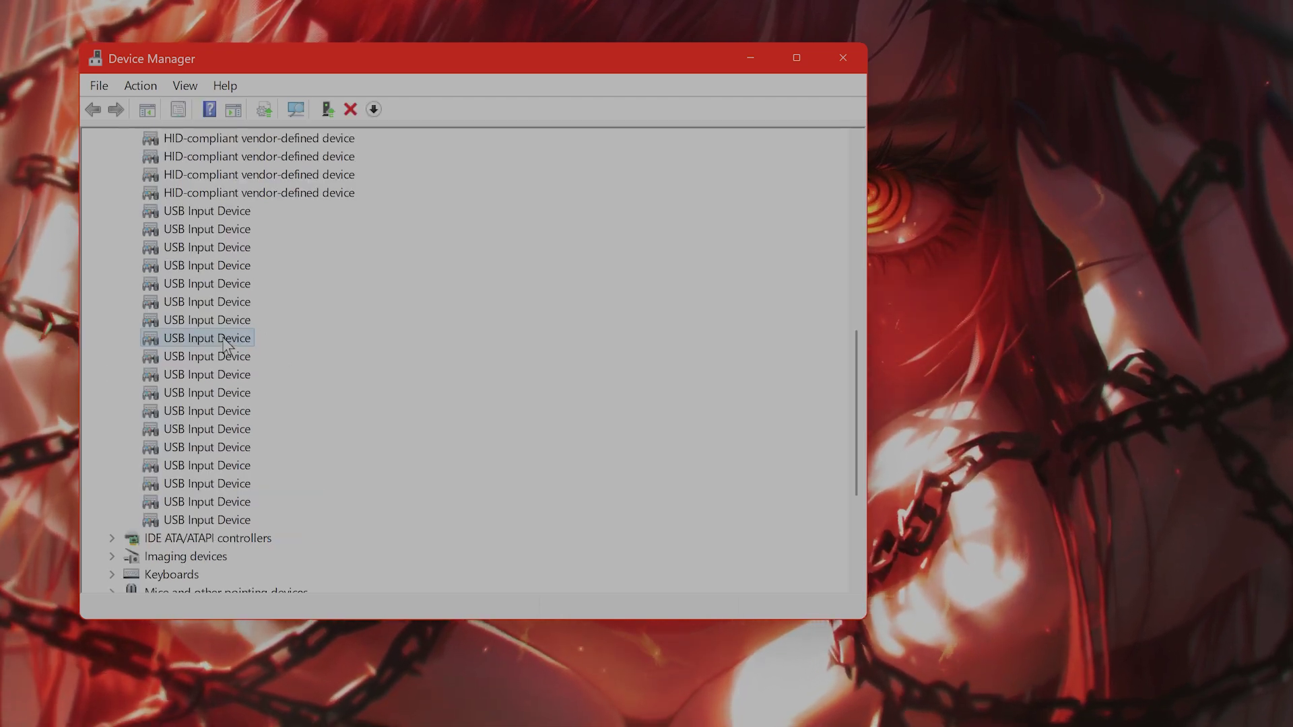
pyautogui.scroll(10, 229, 350)
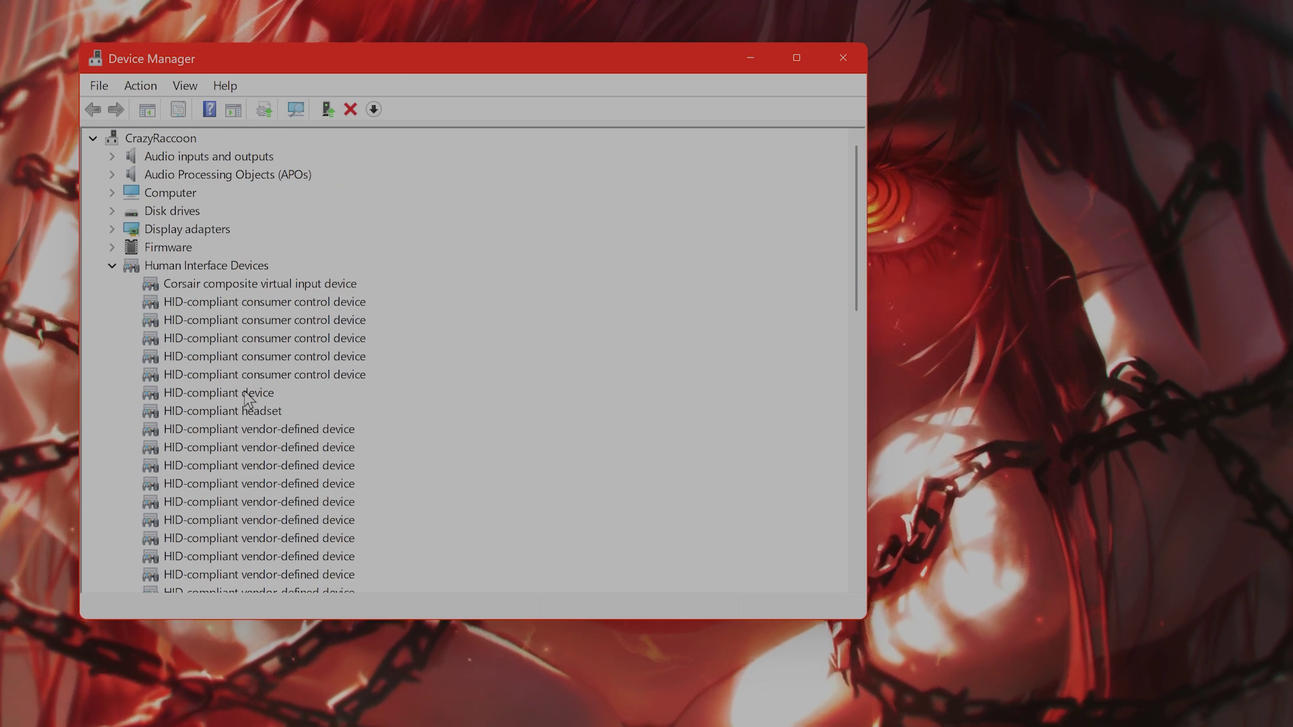
pyautogui.scroll(-10, 245, 377)
pyautogui.scroll(8, 242, 383)
pyautogui.scroll(-7, 235, 417)
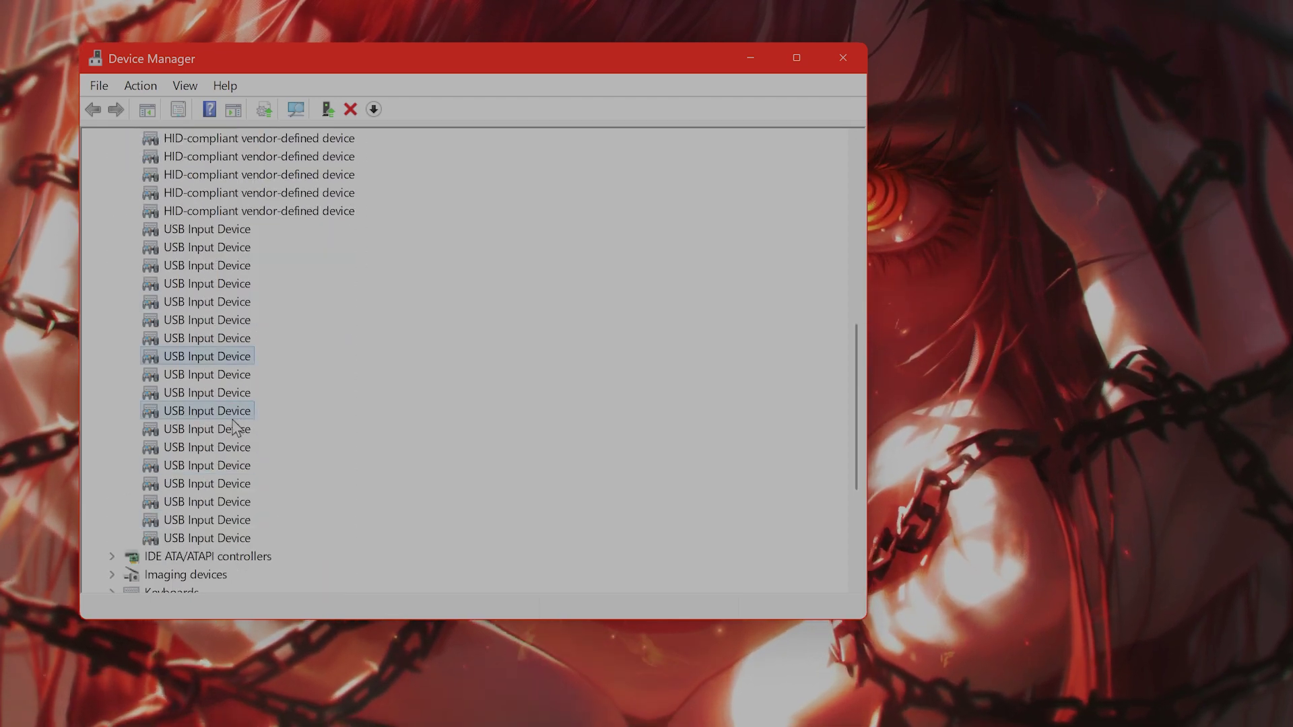
# Bring up the action menu for USB Input Device entries without choosing an action
pyautogui.rightClick(252, 427)
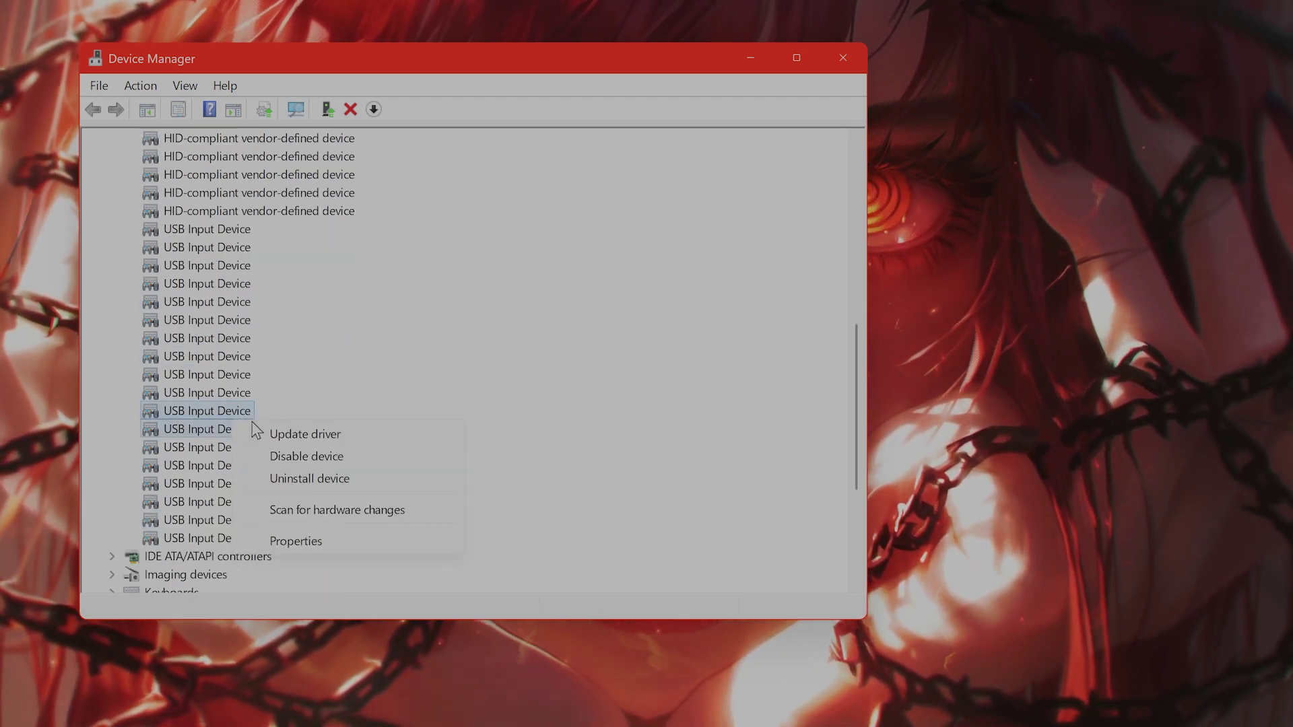
pyautogui.click(455, 346)
pyautogui.scroll(8, 316, 370)
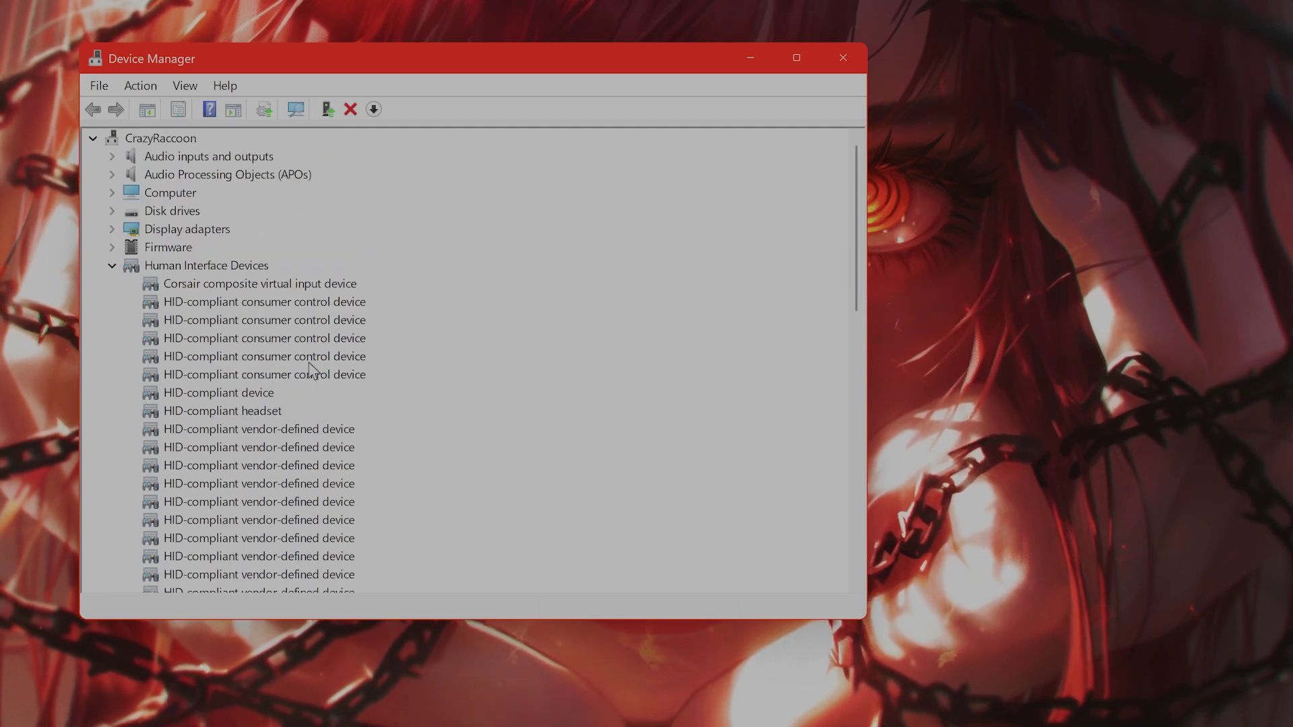
pyautogui.scroll(-5, 296, 404)
pyautogui.rightClick(232, 504)
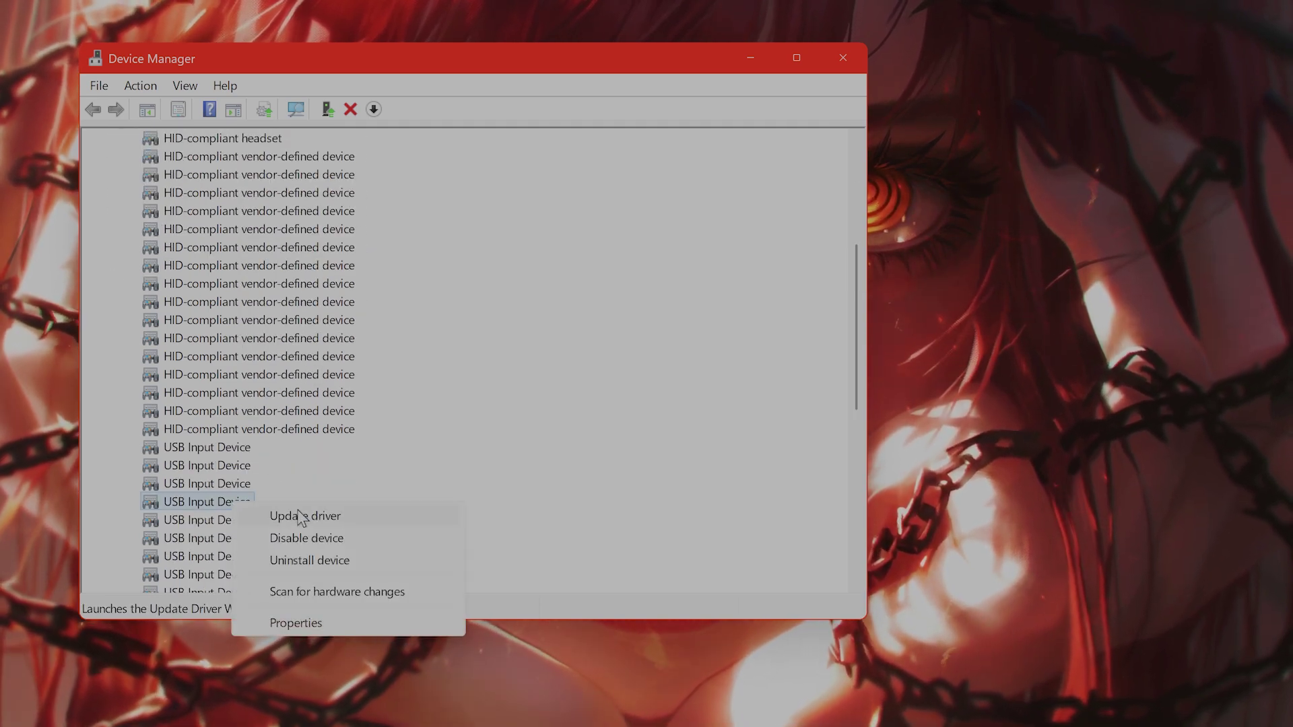
pyautogui.click(301, 517)
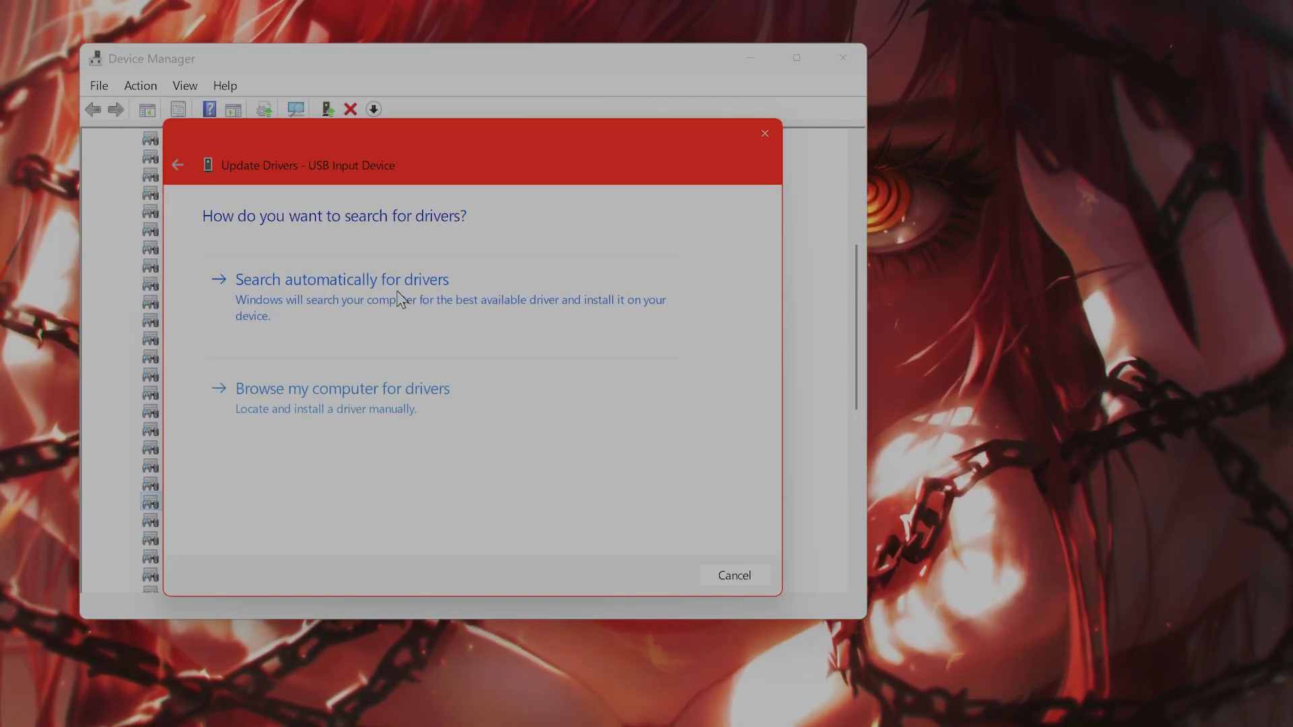
pyautogui.click(754, 579)
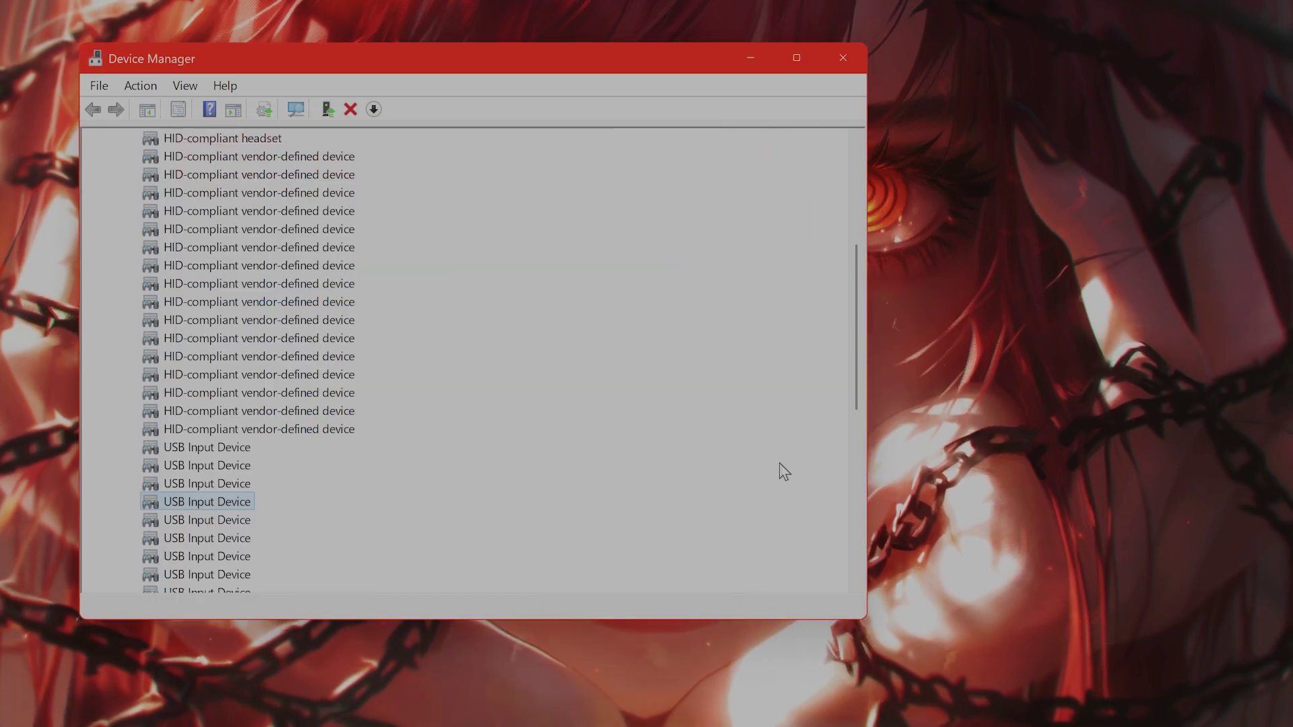